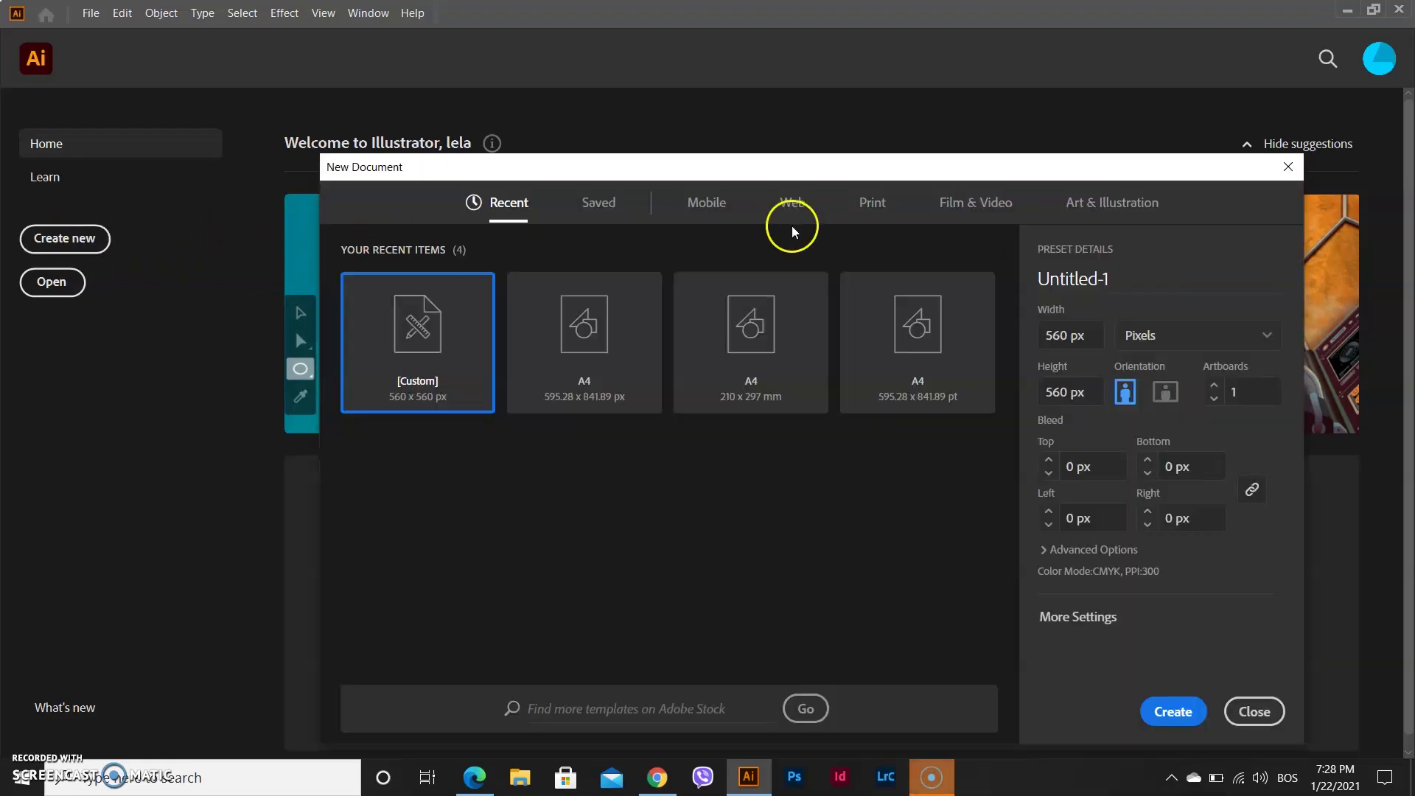
Create a new document from the A4 print preset, with units in pixels and a size of 560 by 560 px.
left_click(872, 203)
left_click(582, 329)
left_click(1196, 336)
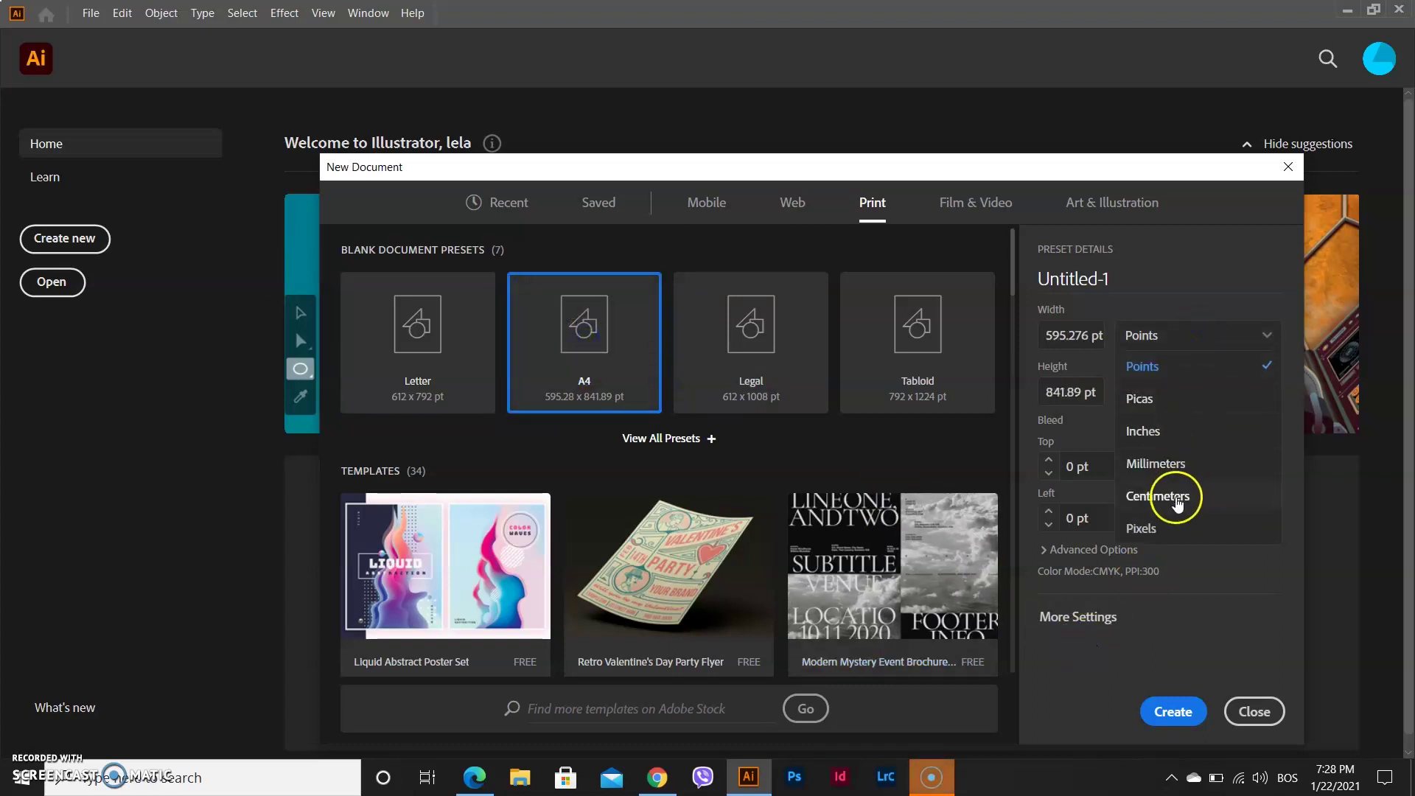
left_click(1184, 520)
left_click_drag(1091, 336, 1026, 343)
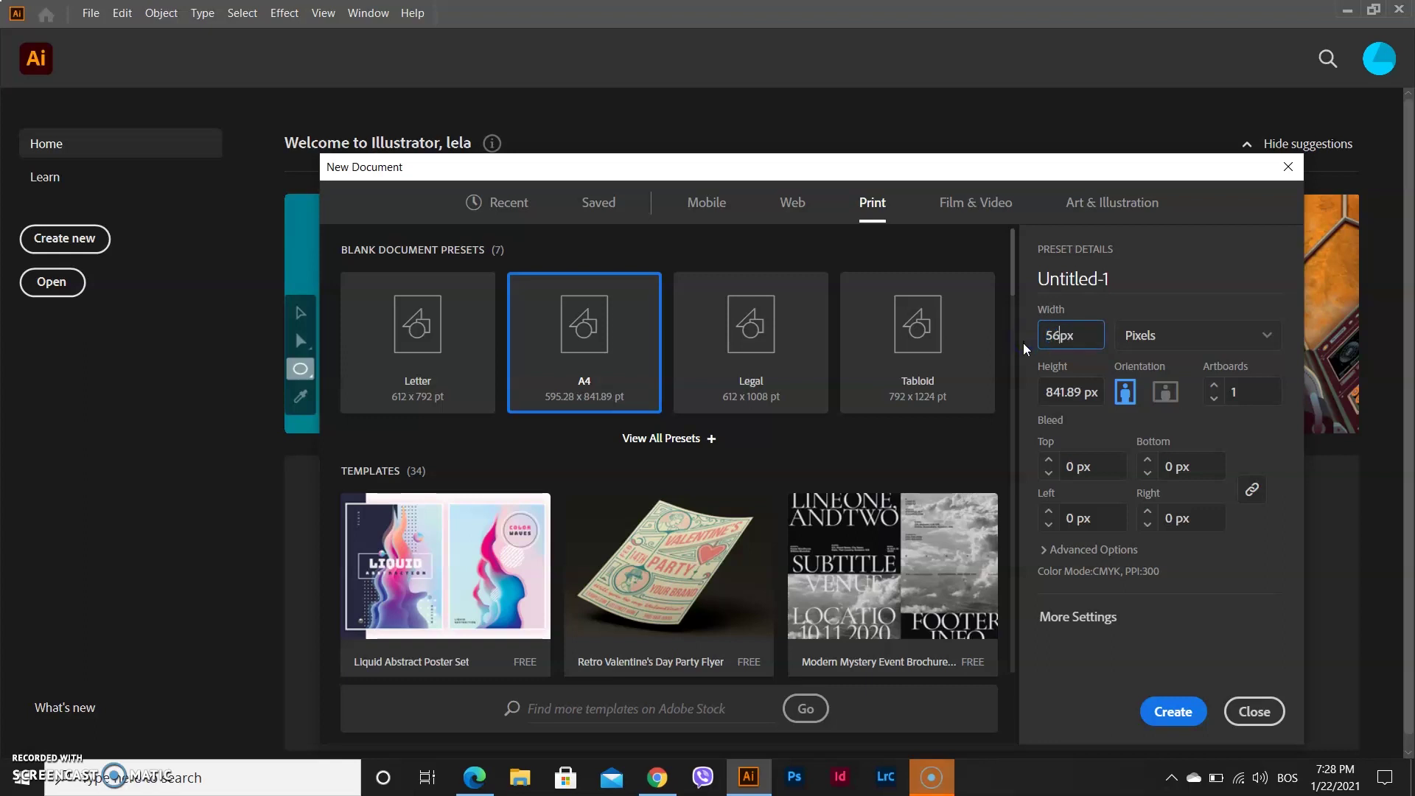
left_click_drag(1081, 395, 1045, 392)
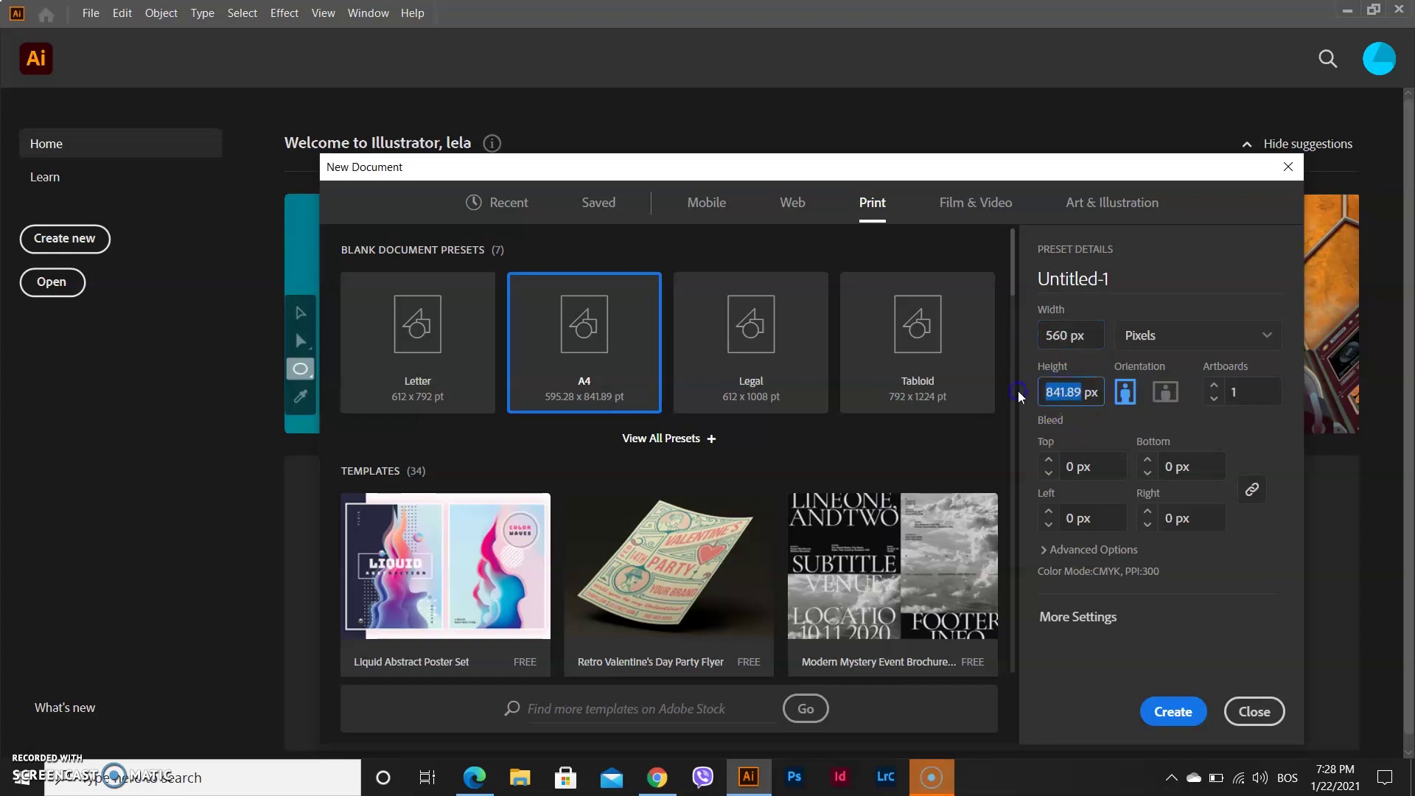
type("560")
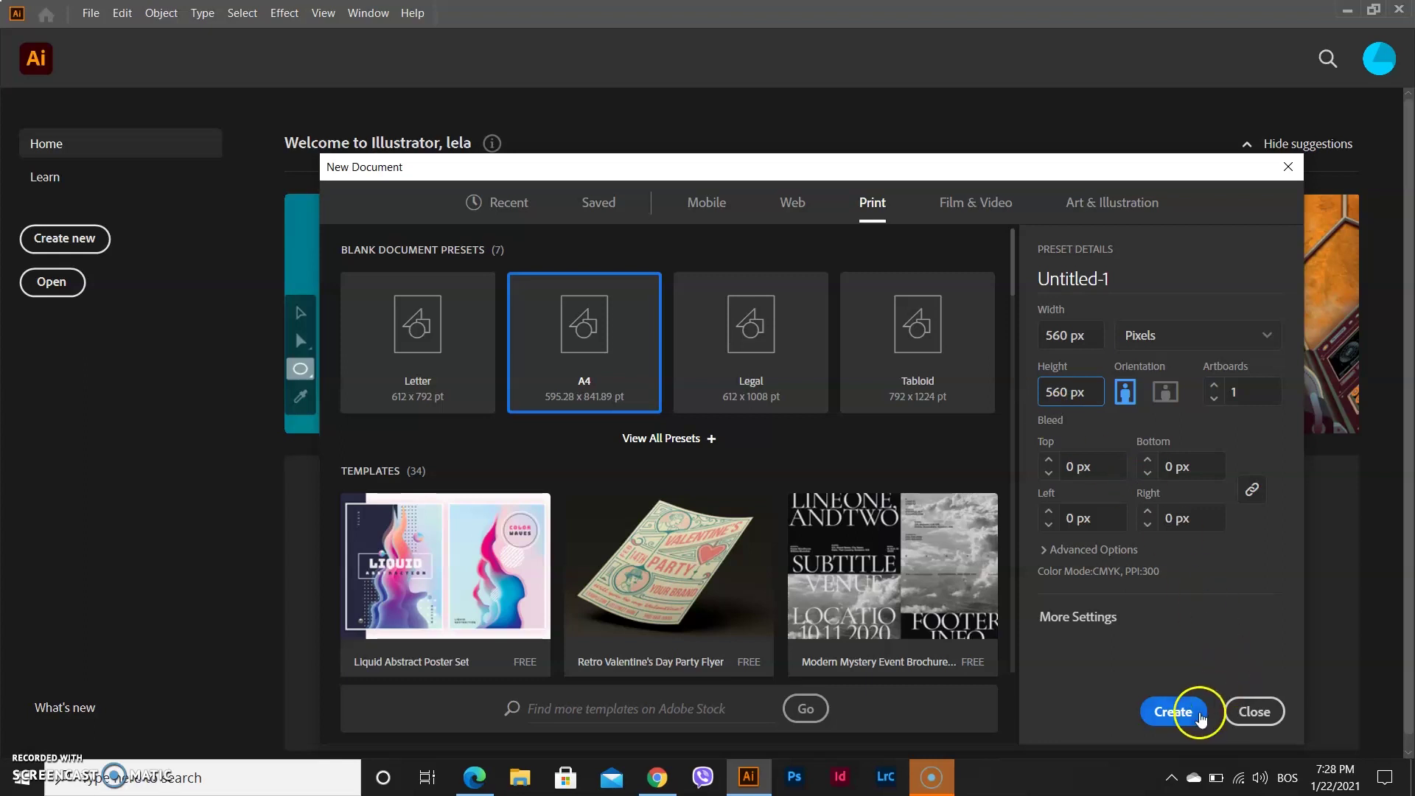
left_click(1193, 715)
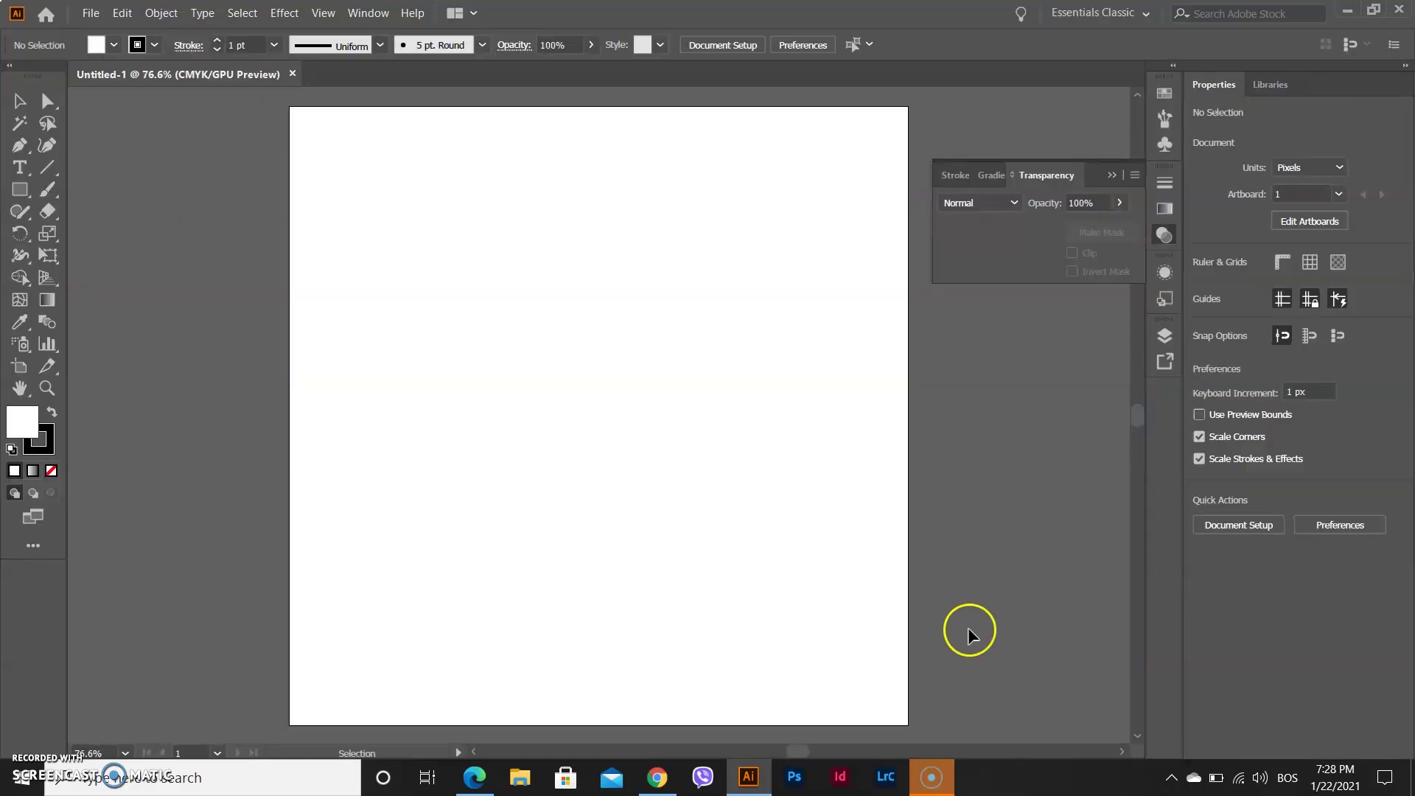
Draw a rectangle covering the whole 560 by 560 px artboard and fill it with black.
left_click(22, 191)
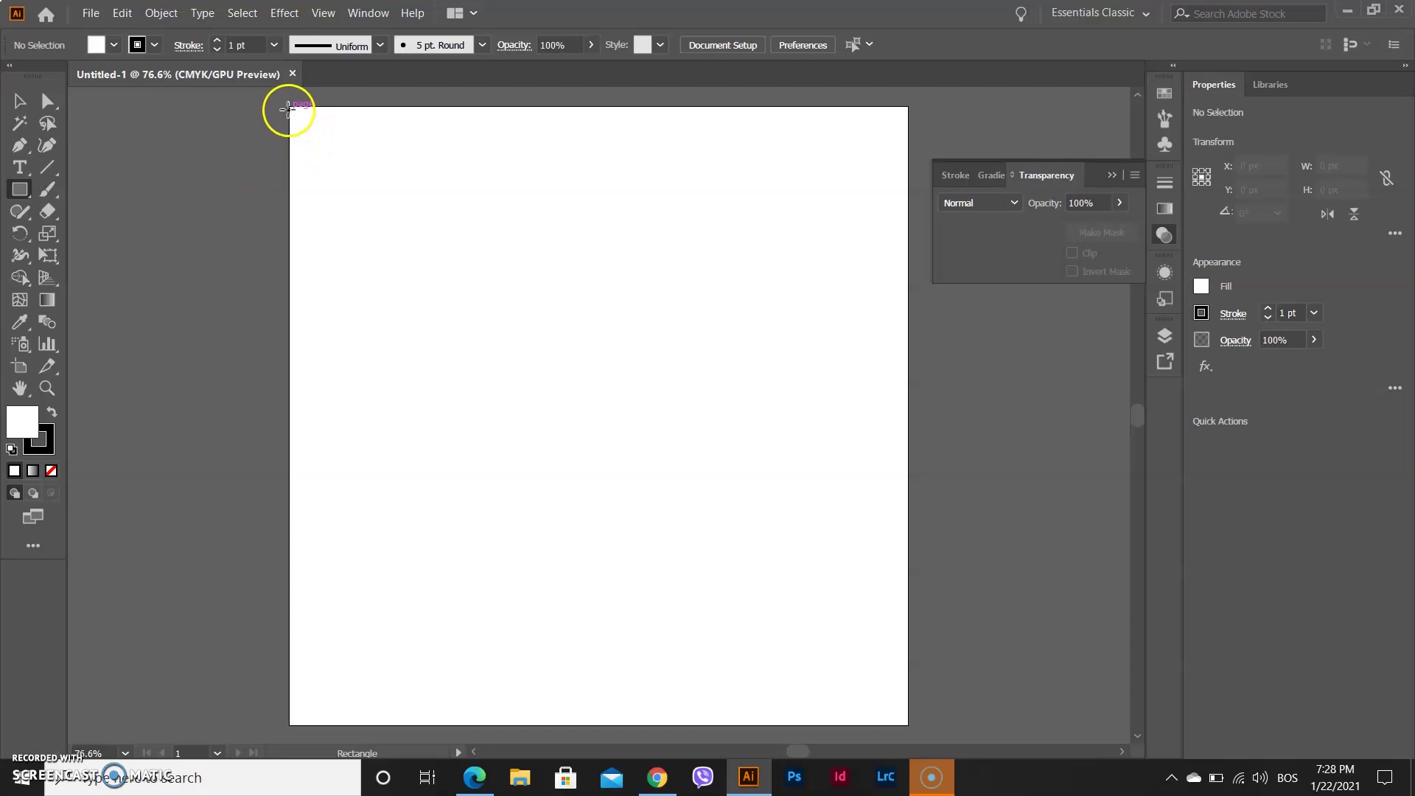
left_click_drag(290, 108, 908, 721)
left_click(20, 100)
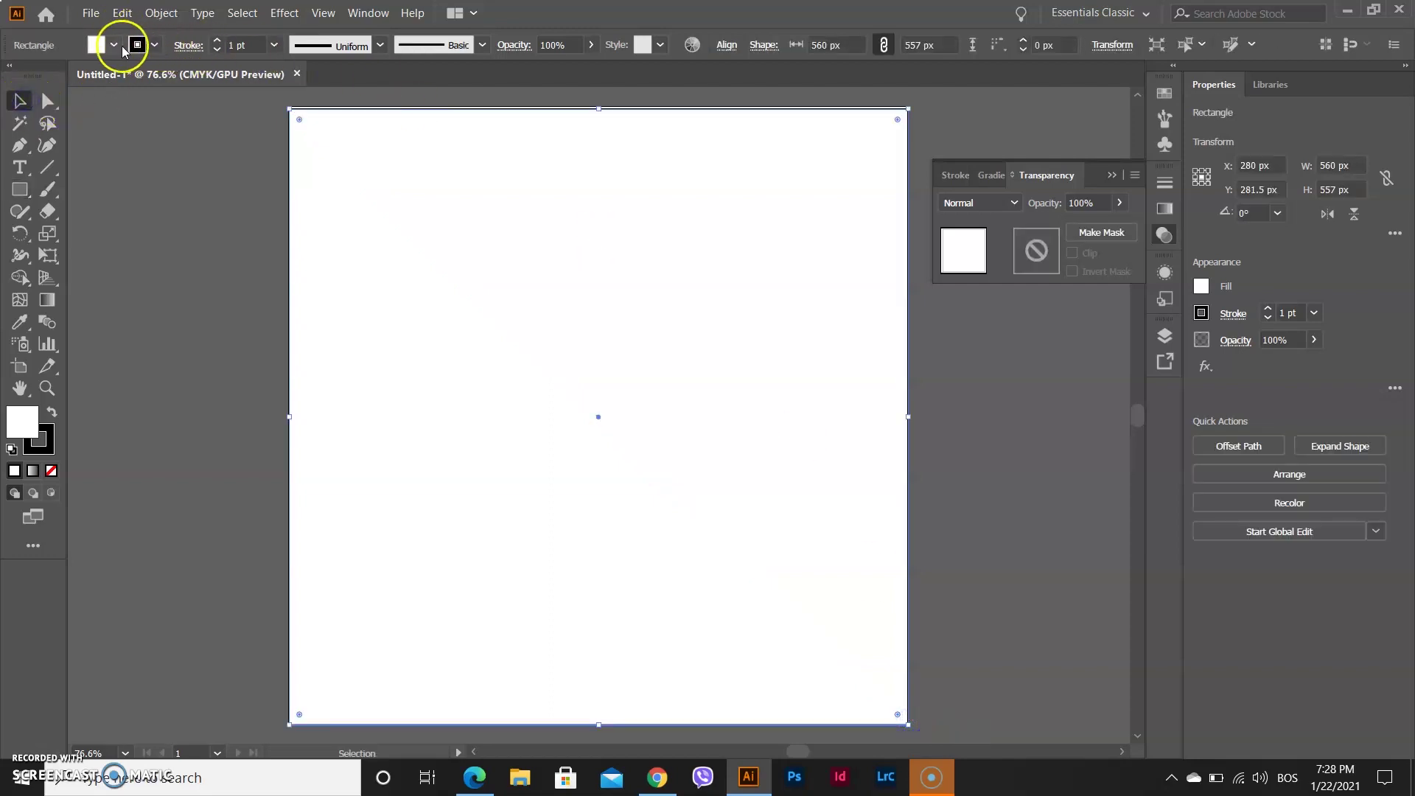
left_click(114, 45)
left_click(53, 79)
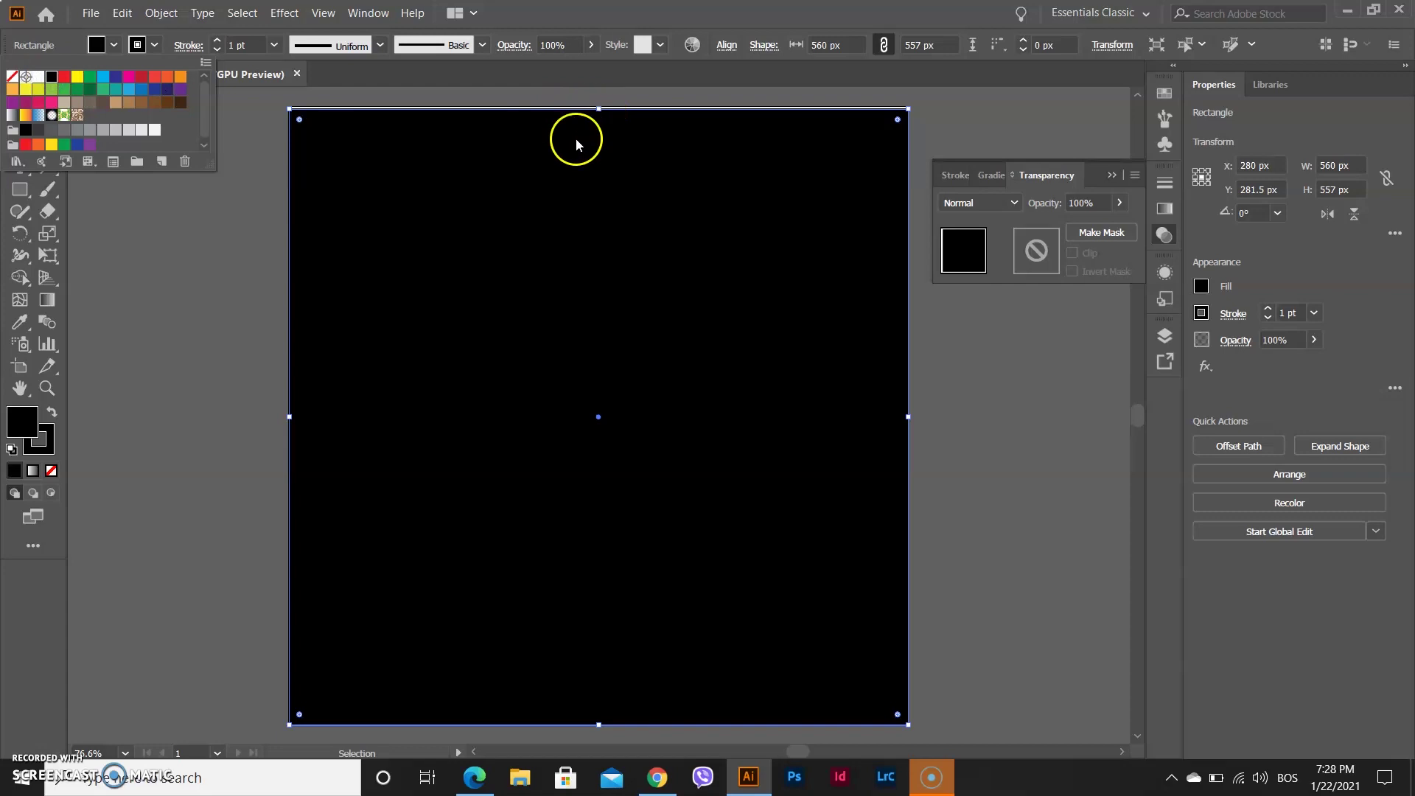
left_click_drag(601, 113, 599, 103)
Lock the black background rectangle.
left_click(159, 13)
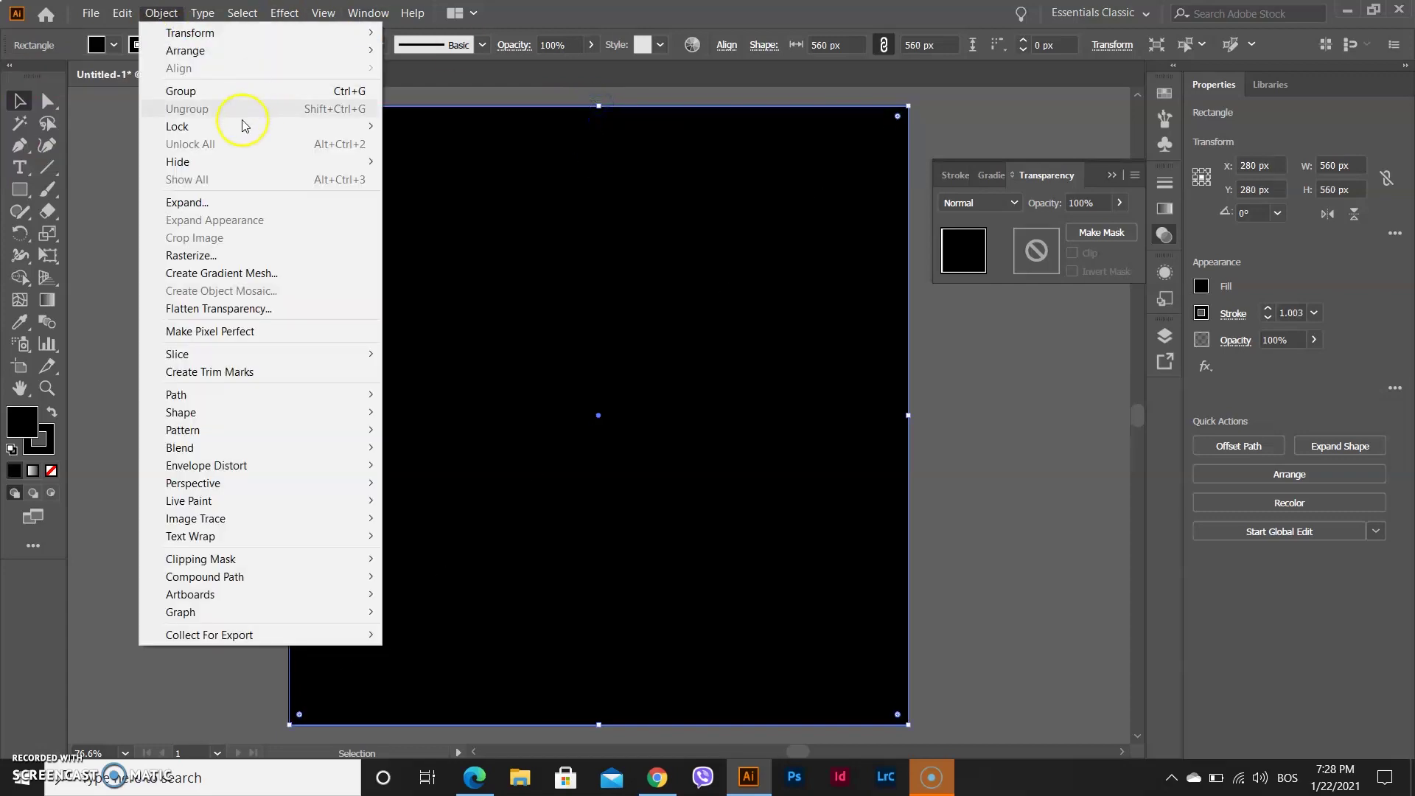
mouse_move(244, 125)
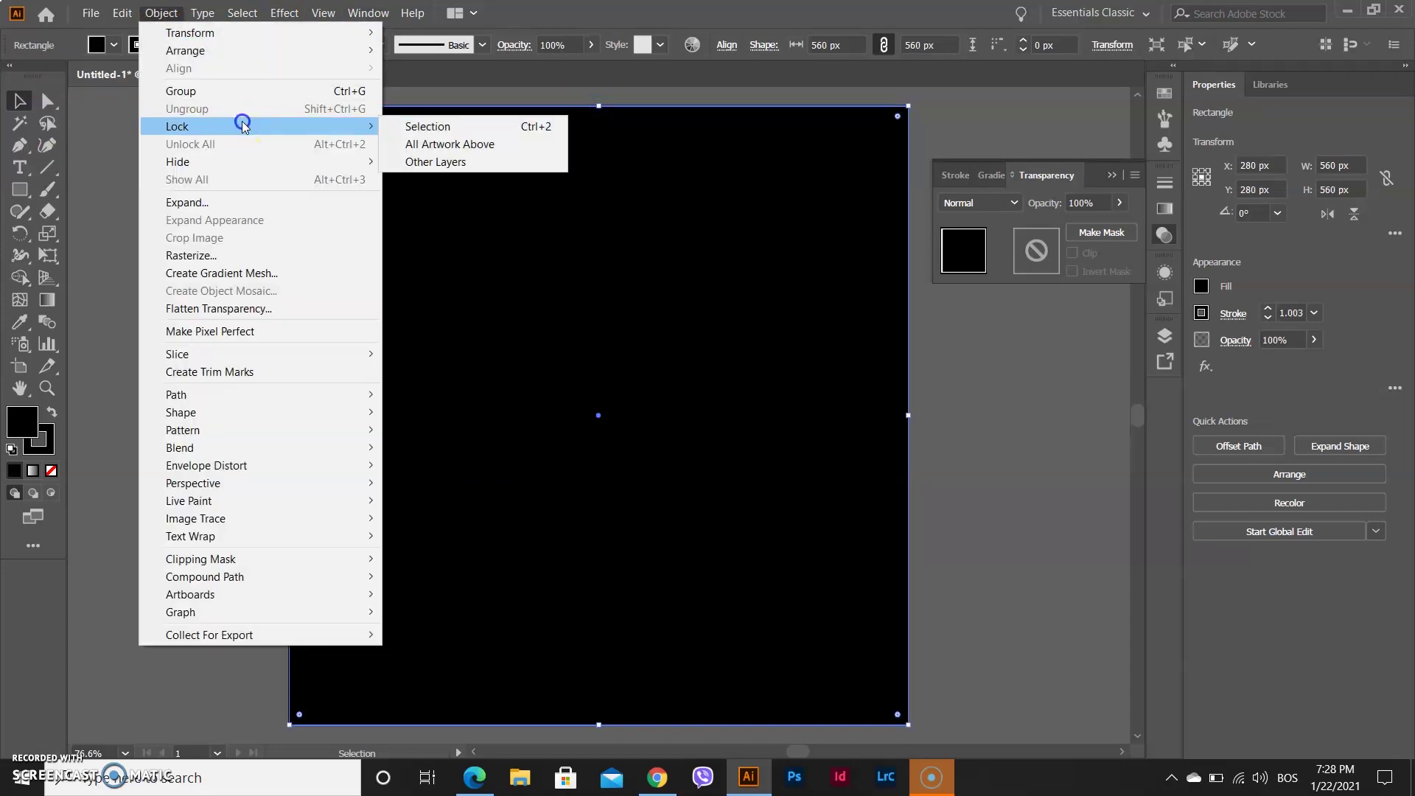
left_click(422, 128)
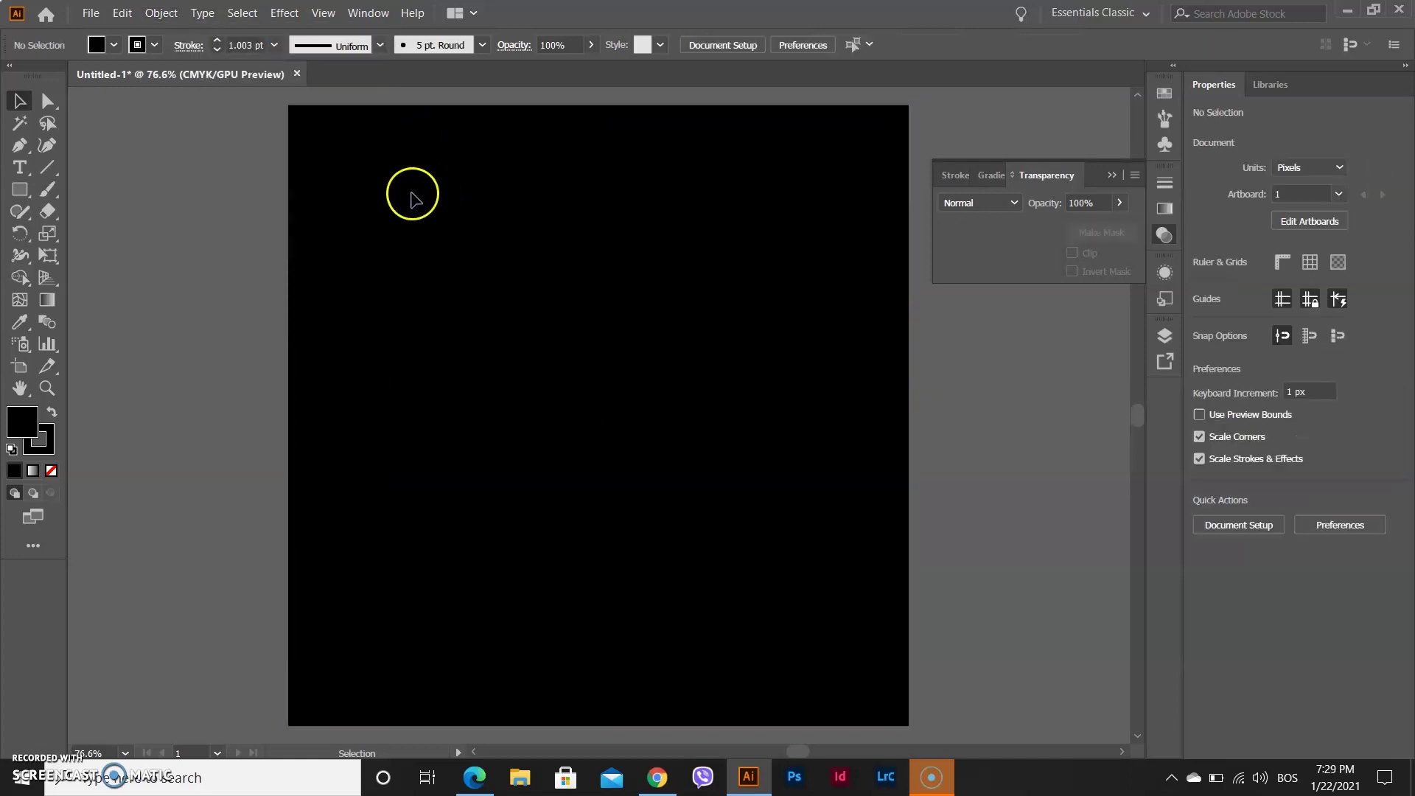
Draw four upright rectangles of varying size side by side across the artboard's middle, the first about 83 by 225 px.
left_click(20, 191)
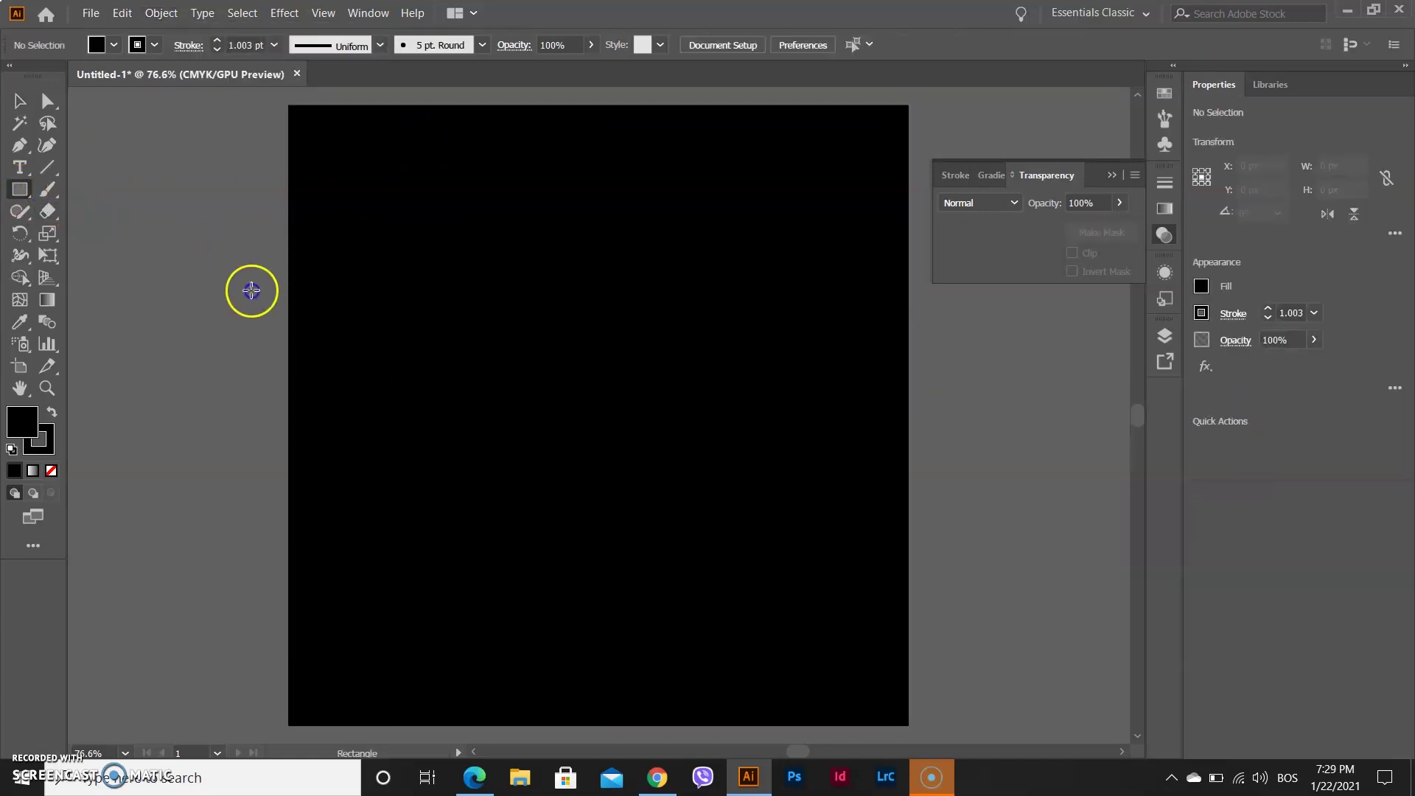
left_click_drag(321, 288, 413, 537)
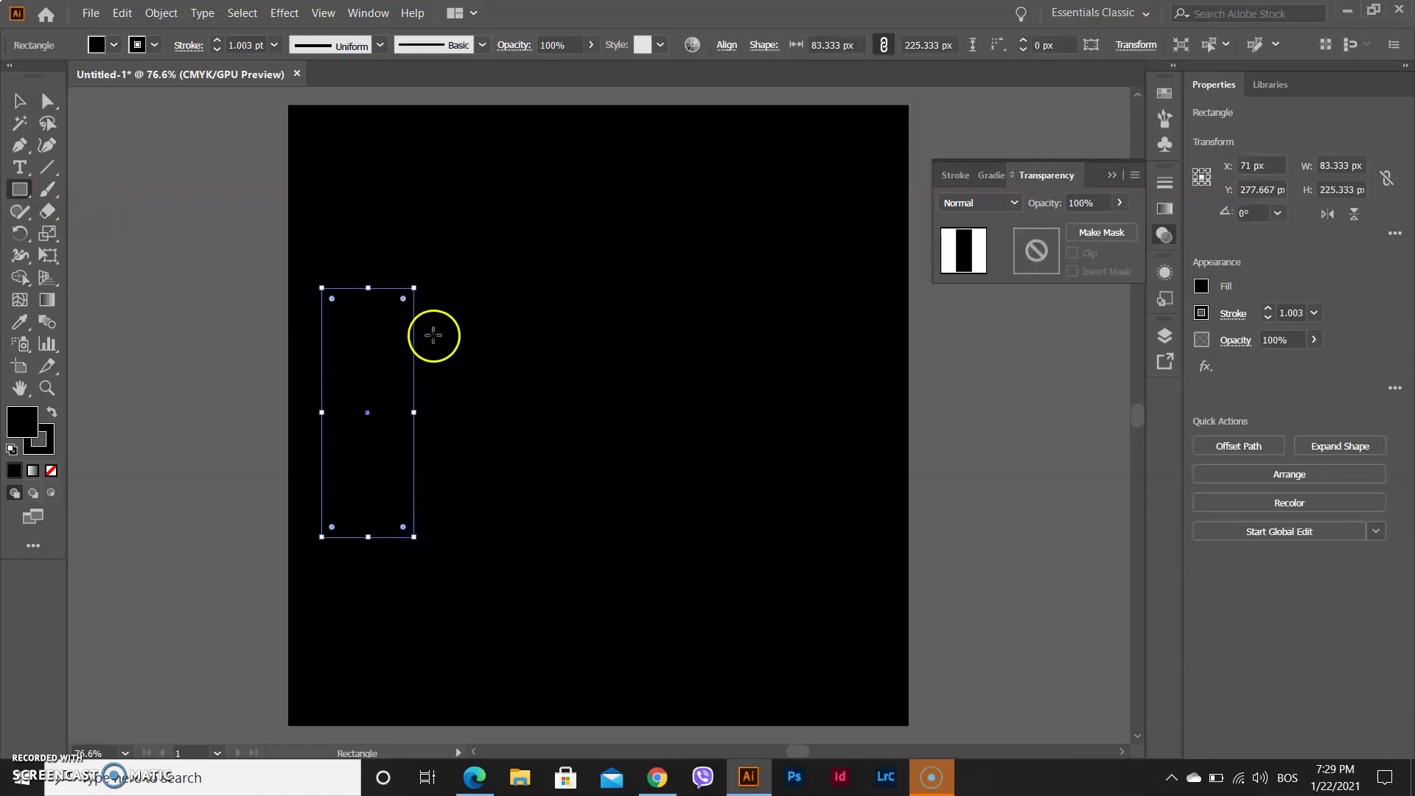
left_click_drag(440, 333, 518, 536)
left_click_drag(562, 282, 644, 518)
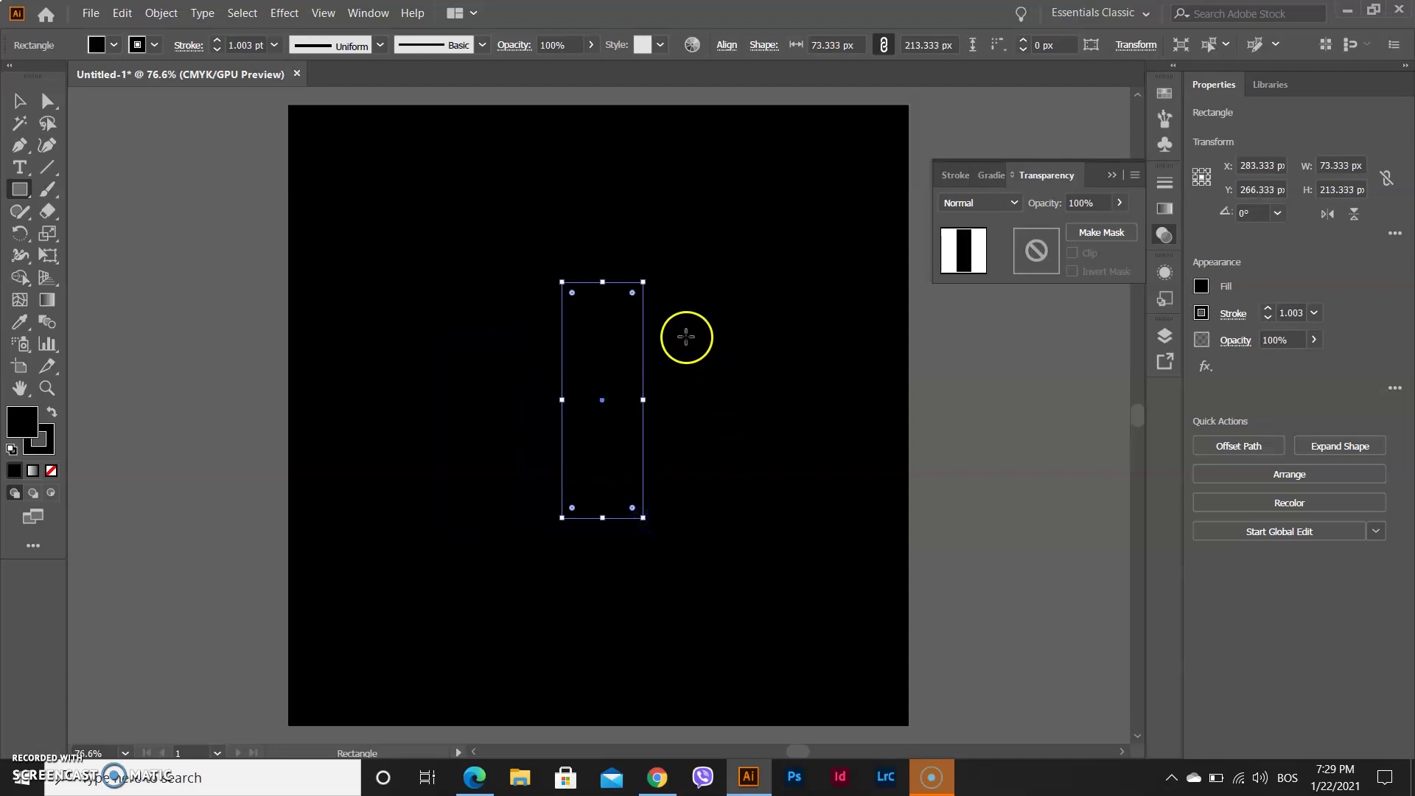
left_click_drag(687, 336, 761, 518)
left_click(20, 101)
left_click_drag(308, 236, 780, 603)
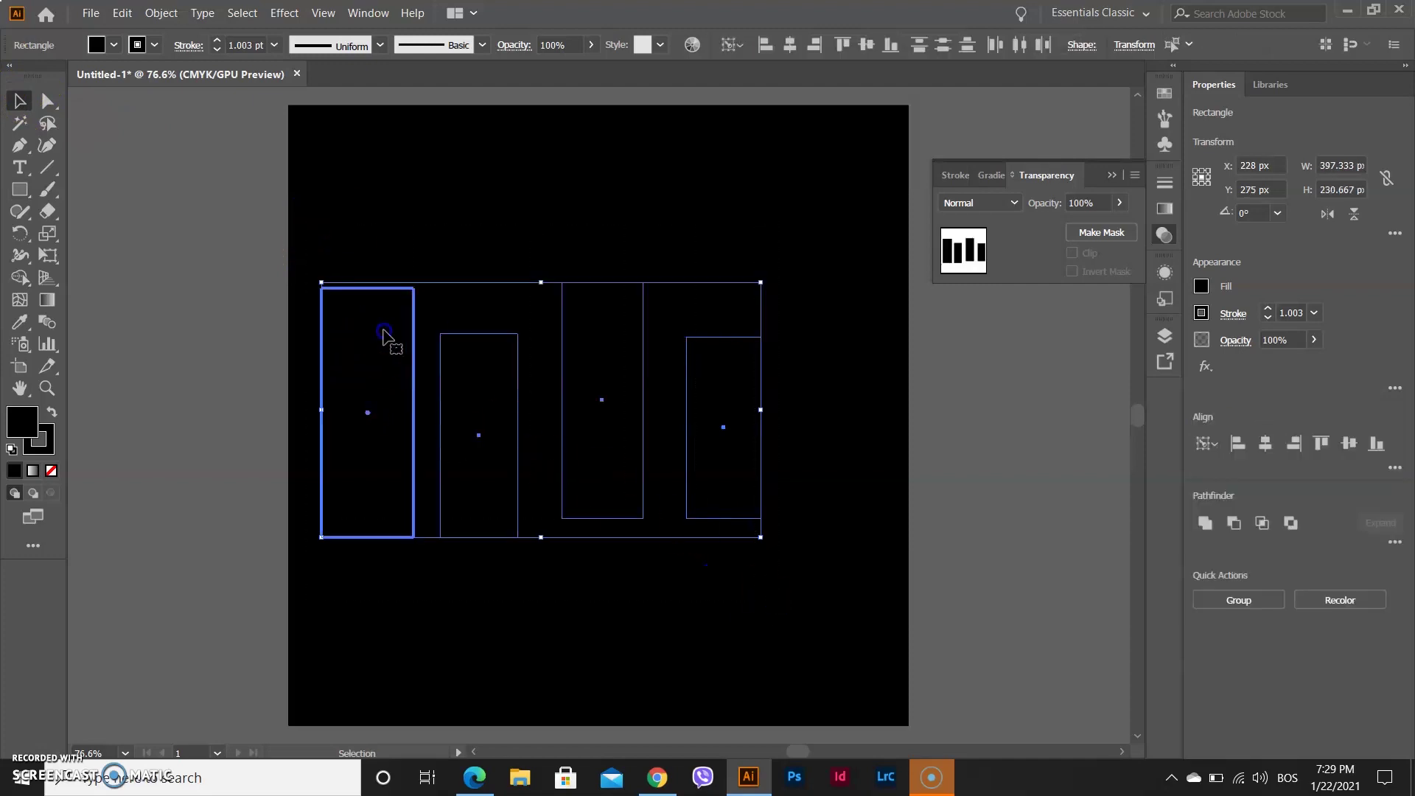
left_click(427, 190)
Convert the two upper corner points of the leftmost upright rectangle to smooth points, giving it a rounded top.
left_click(396, 354)
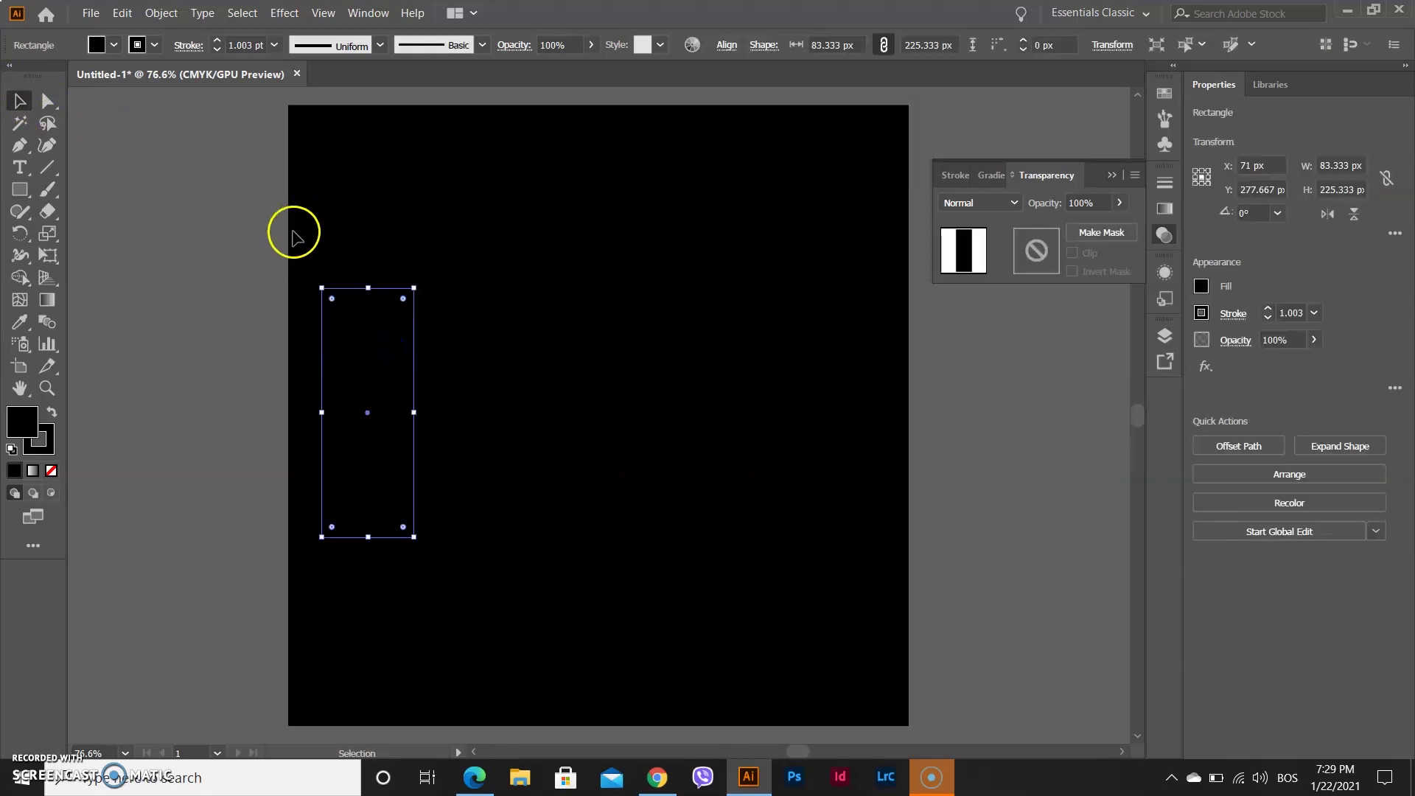
key("a")
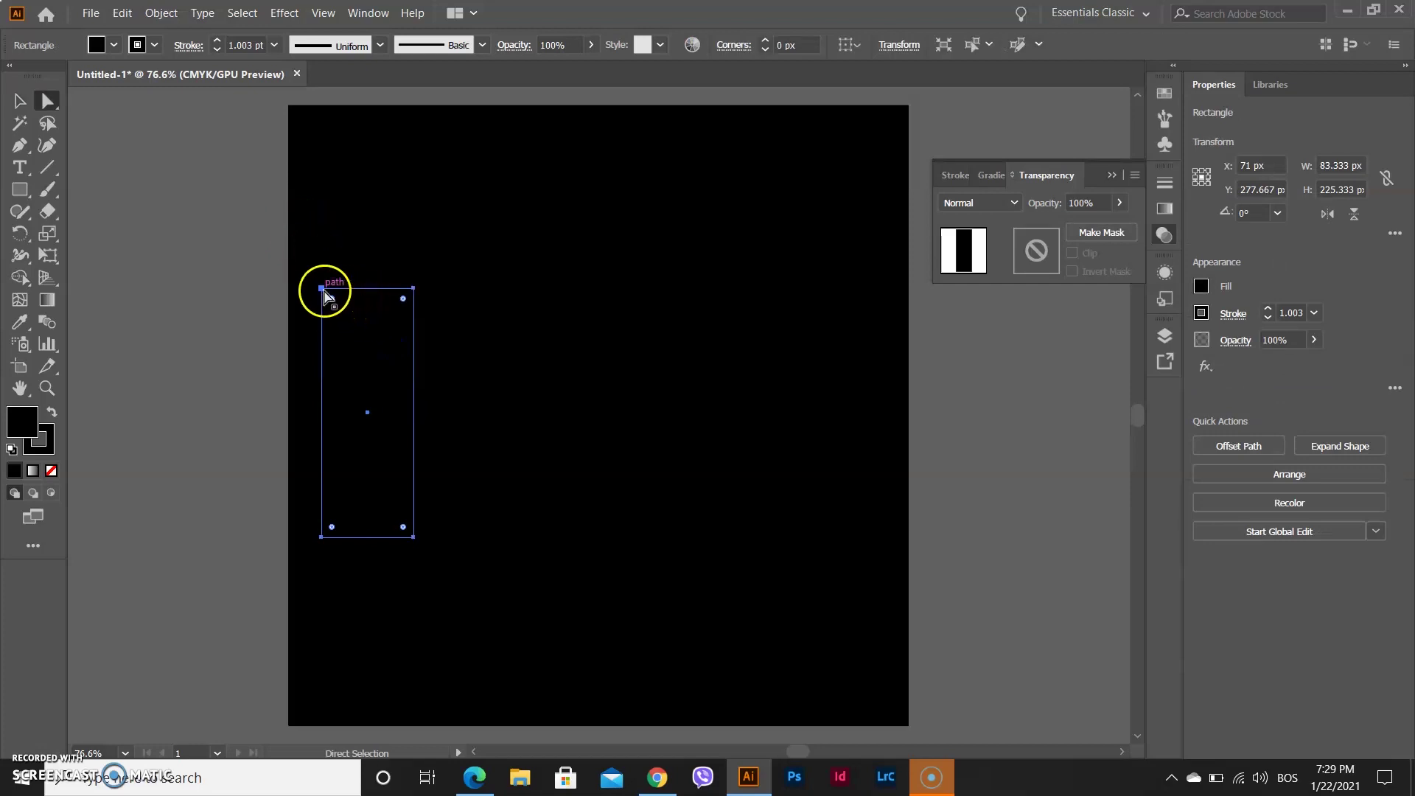
left_click(322, 288)
left_click(163, 45)
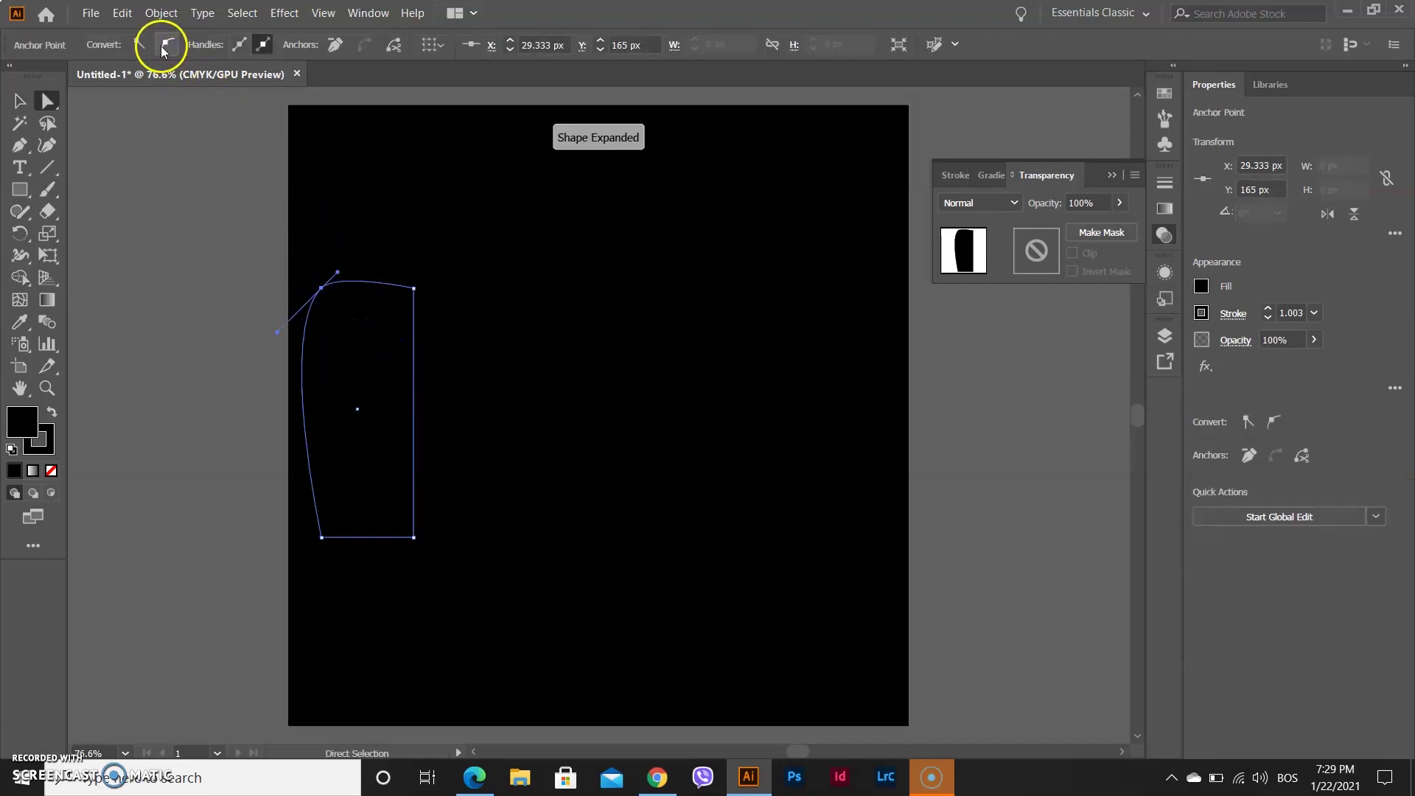
left_click(414, 288)
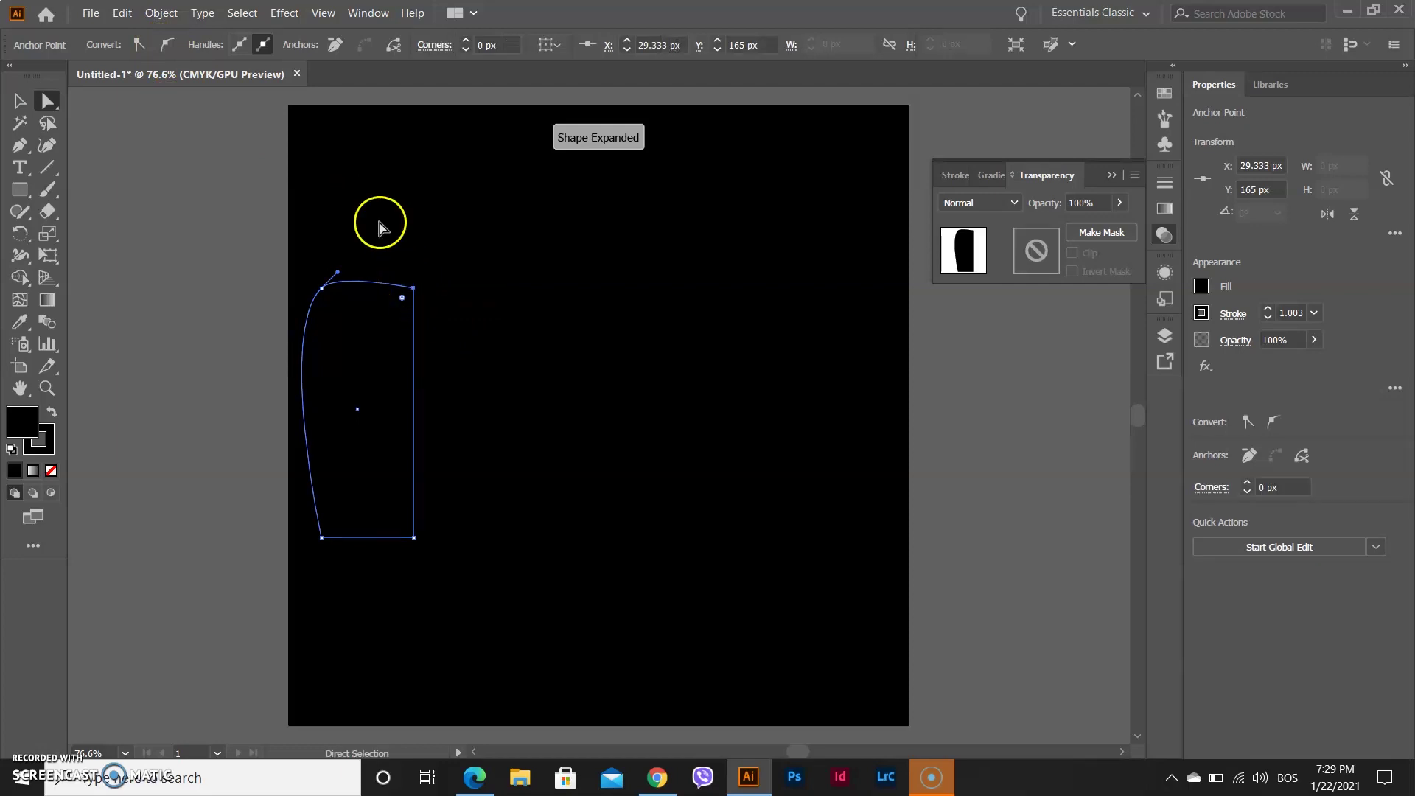
left_click(169, 45)
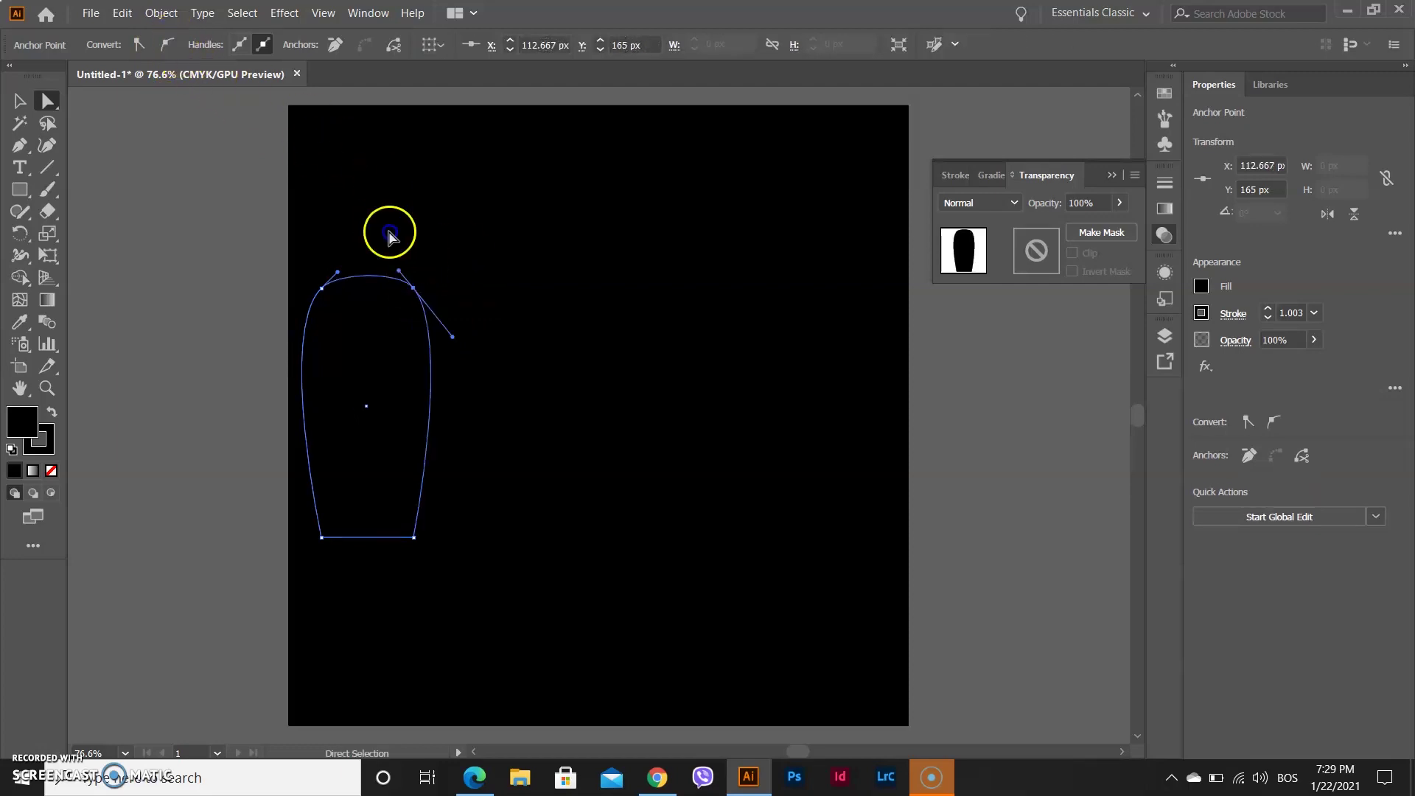
left_click(358, 279)
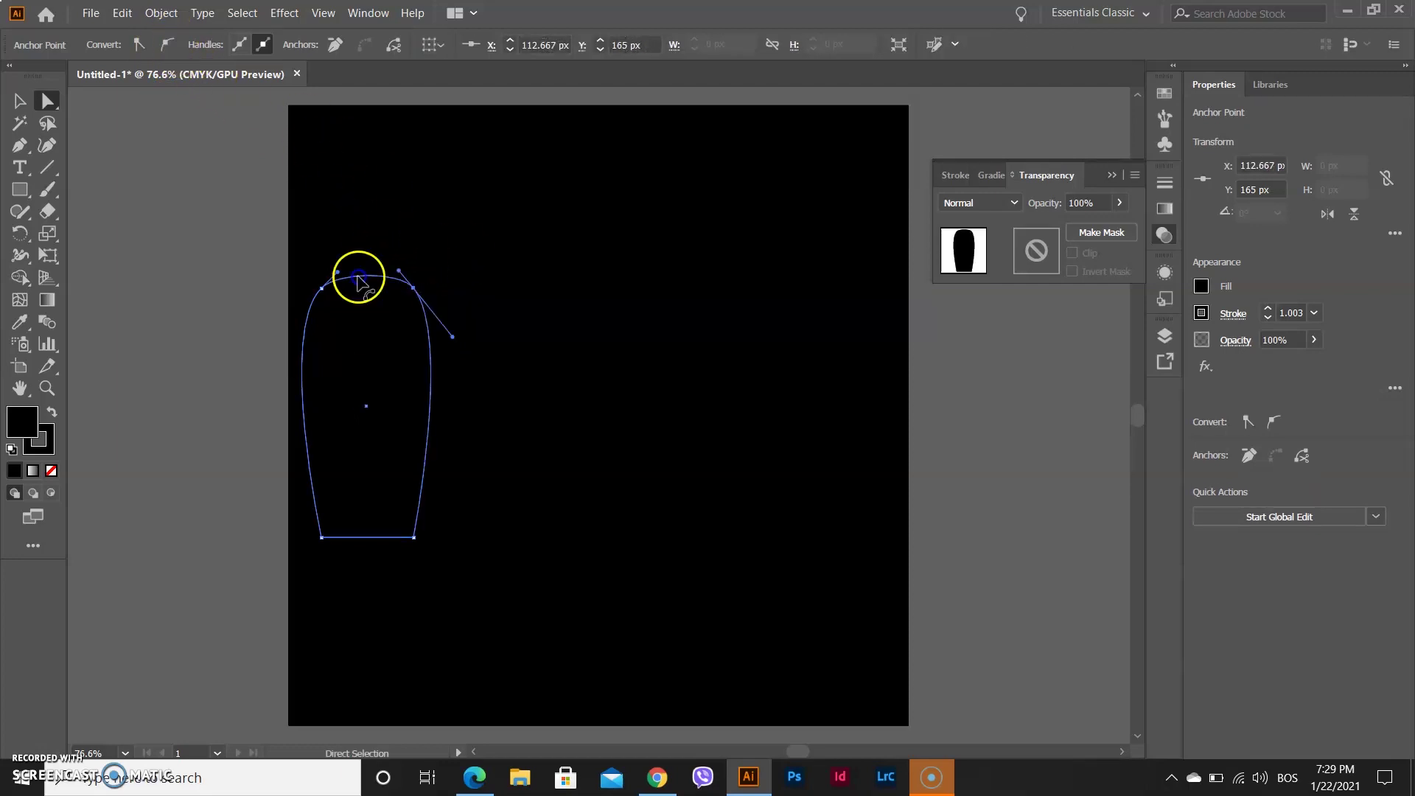
left_click(21, 101)
key("a")
key("v")
left_click(616, 410)
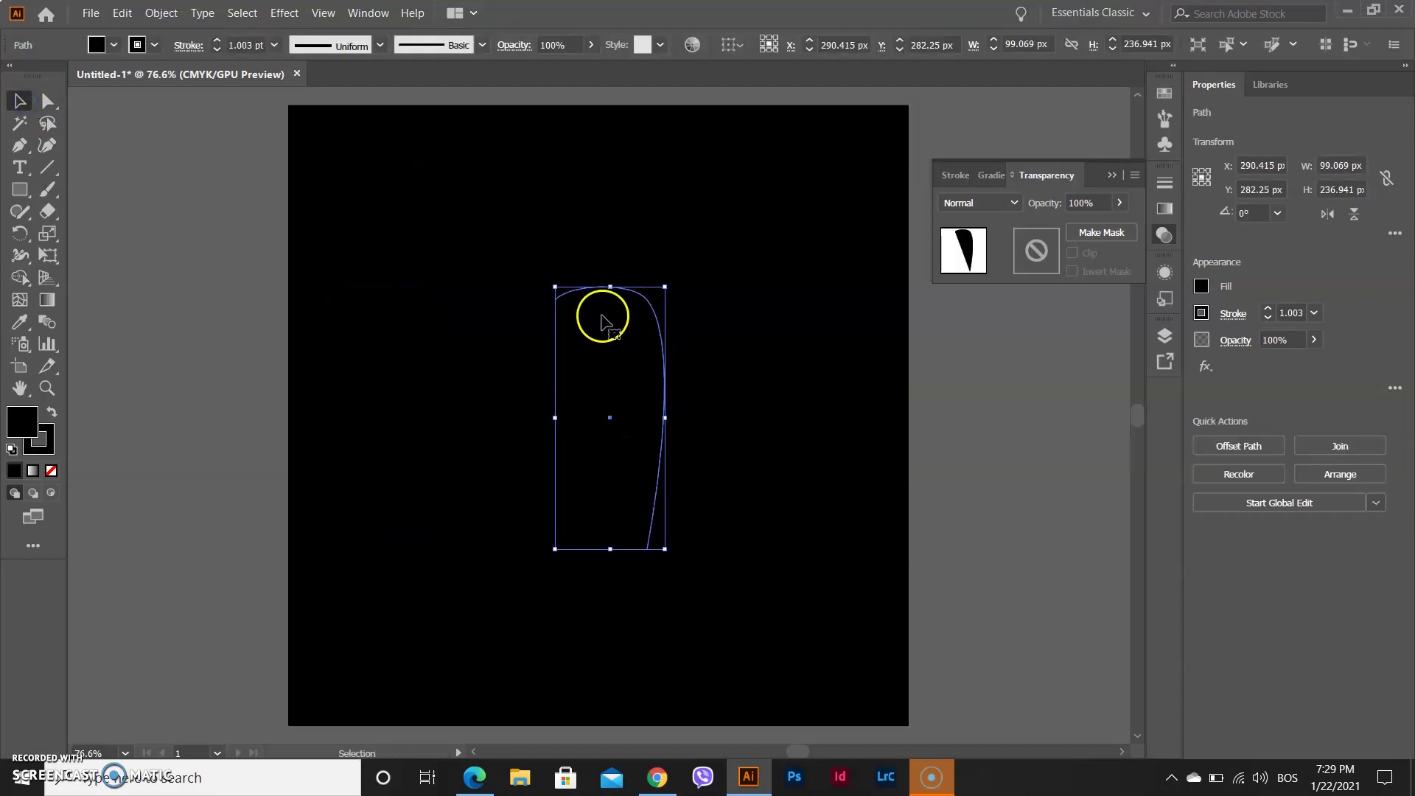
key("ctrl+z")
Duplicate the leftmost rounded shape and place the copy at the artboard's right edge, beside the fourth rectangle.
left_click(412, 230)
left_click(359, 322)
key("a")
key("ctrl+v")
left_click_drag(602, 335, 844, 324)
left_click(798, 231)
Add a gradient mesh point near the upper left corner of the leftmost rounded shape and color it white.
left_click_drag(309, 236, 929, 544)
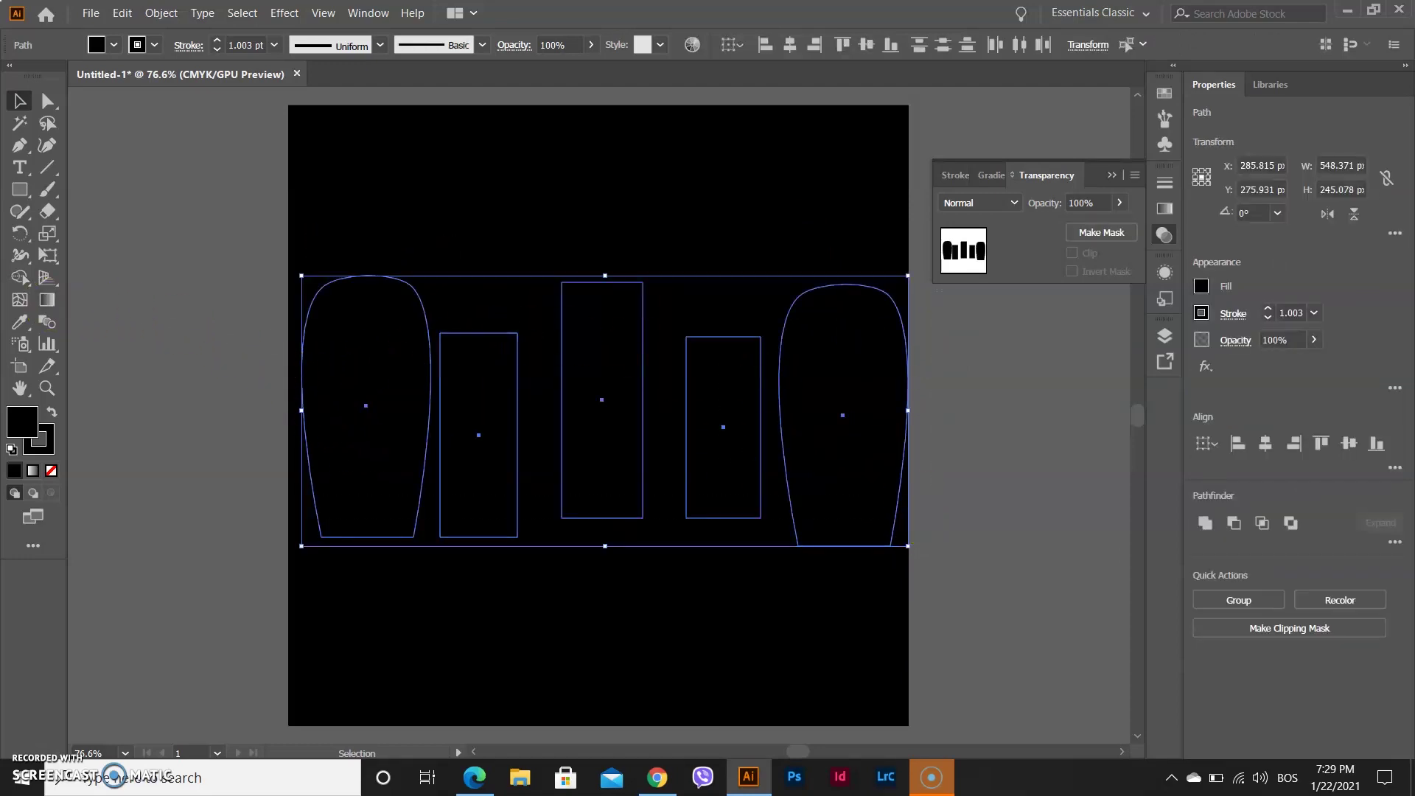
left_click(20, 301)
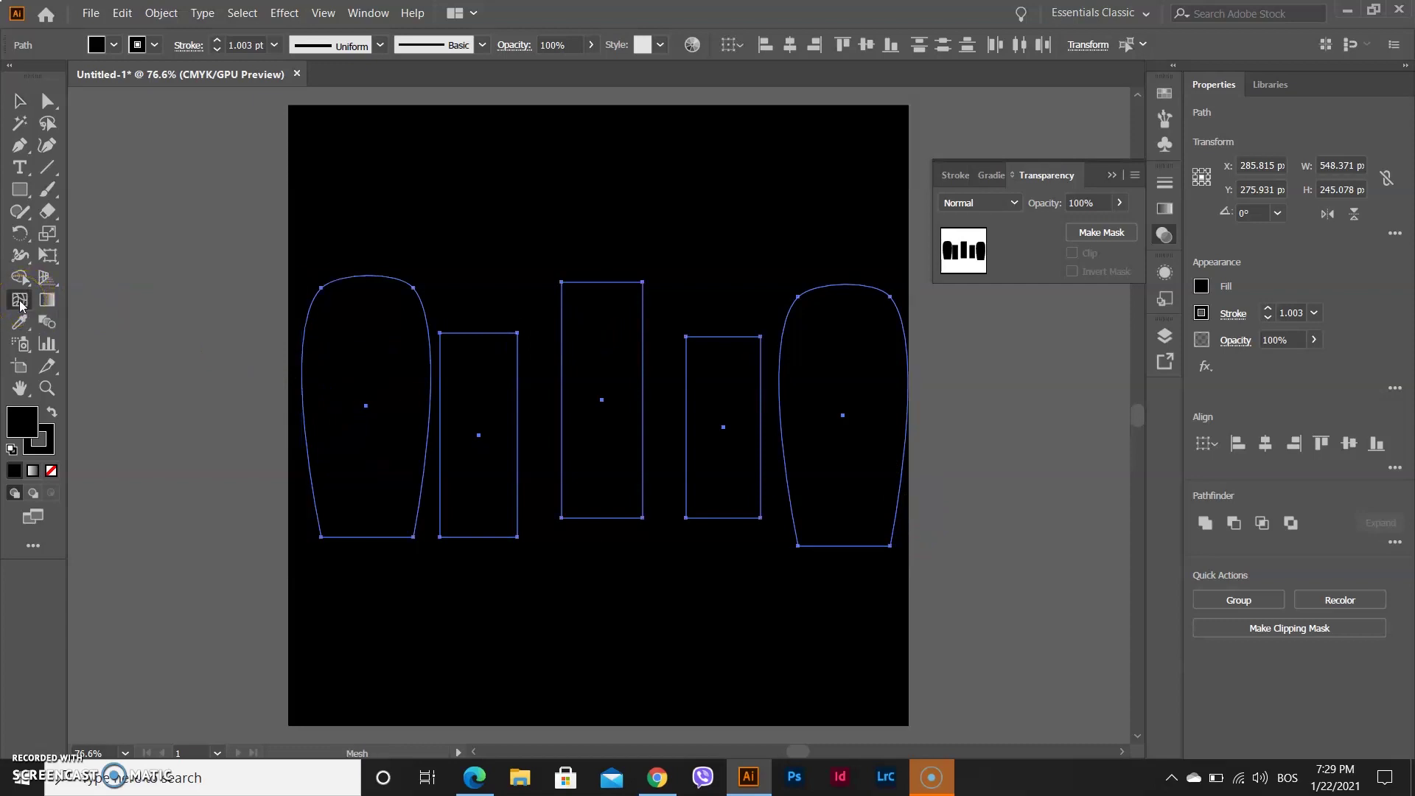
left_click(333, 299)
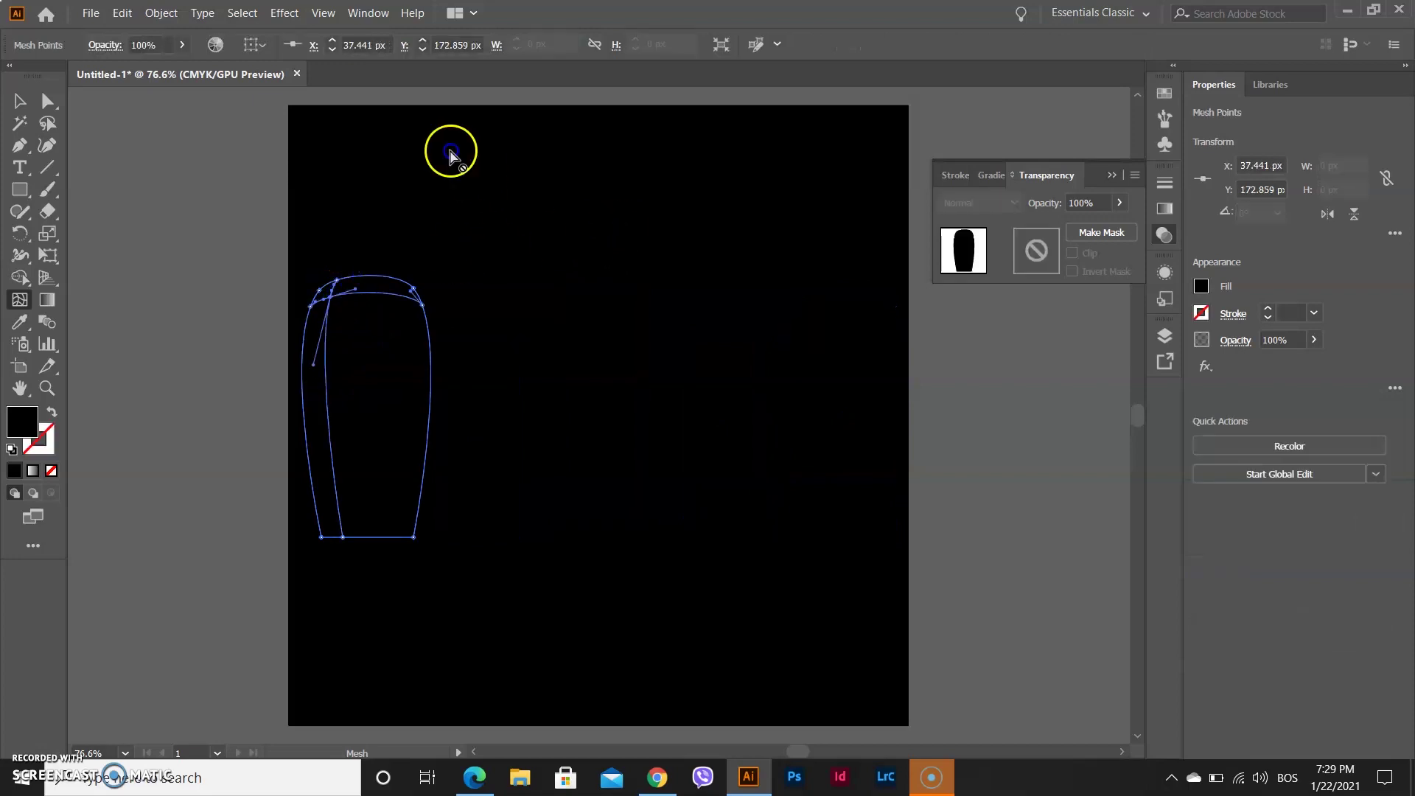
left_click(378, 15)
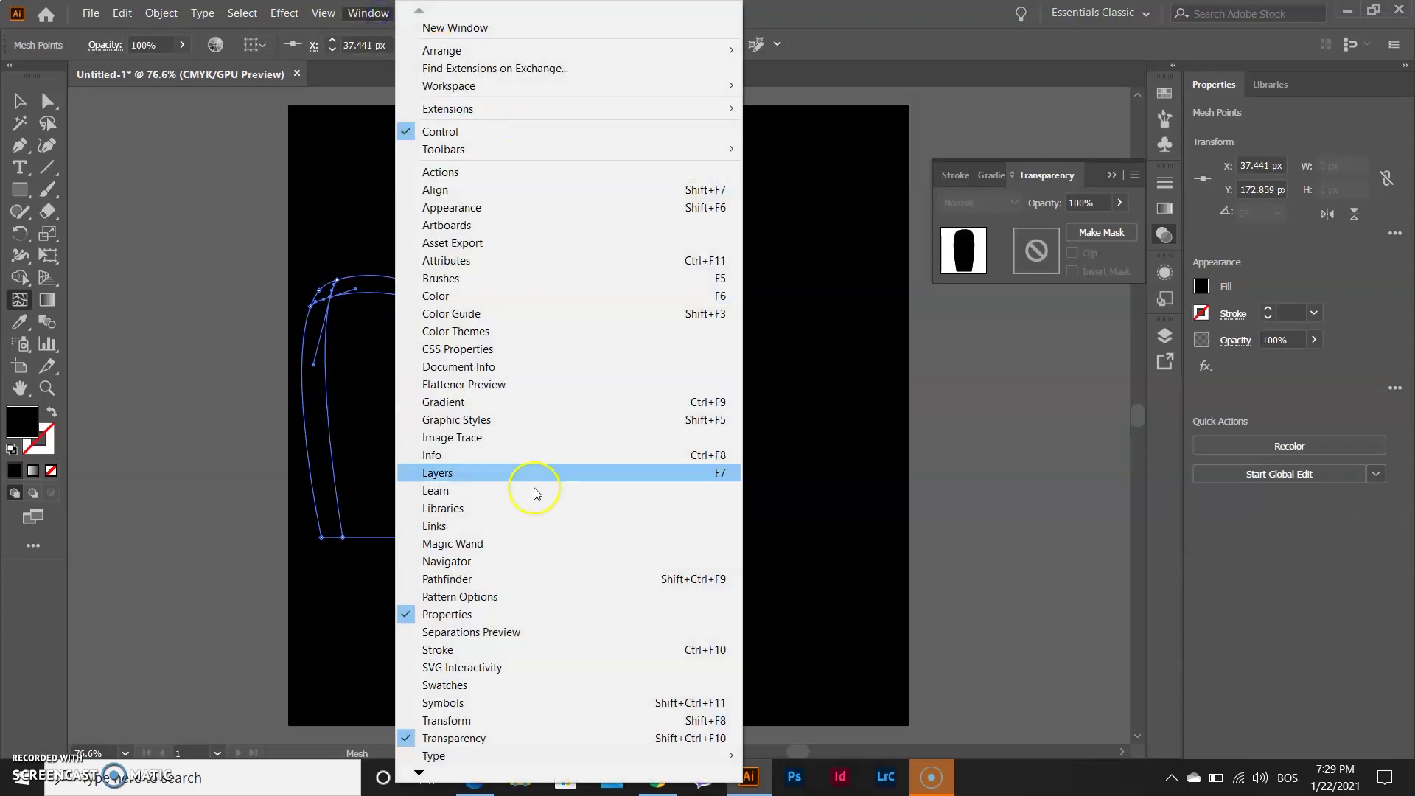
left_click(502, 684)
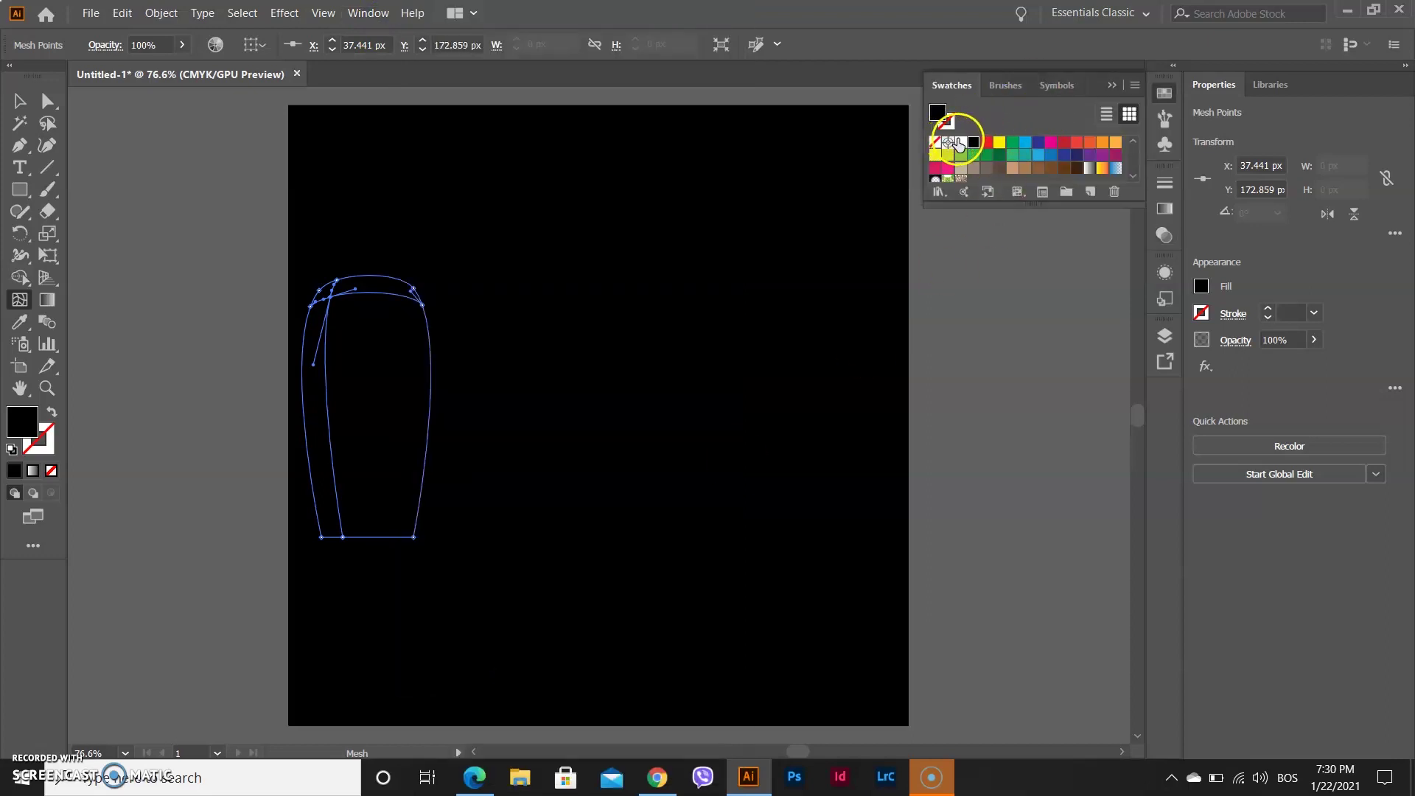
left_click(959, 142)
Add a white gradient mesh point to each of the three upright rectangles and the rounded shape at the right edge.
left_click(477, 347)
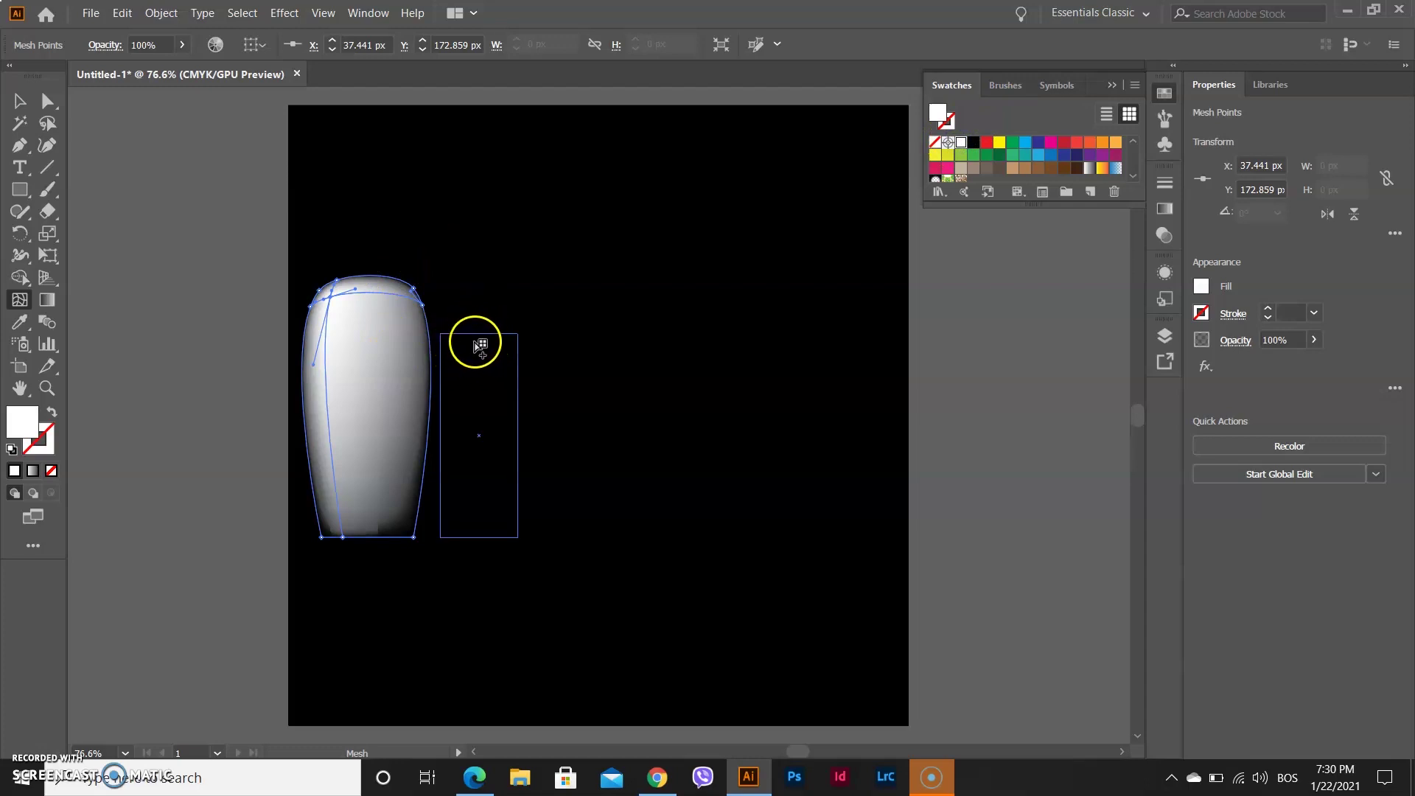
left_click(504, 343)
left_click_drag(507, 345, 586, 294)
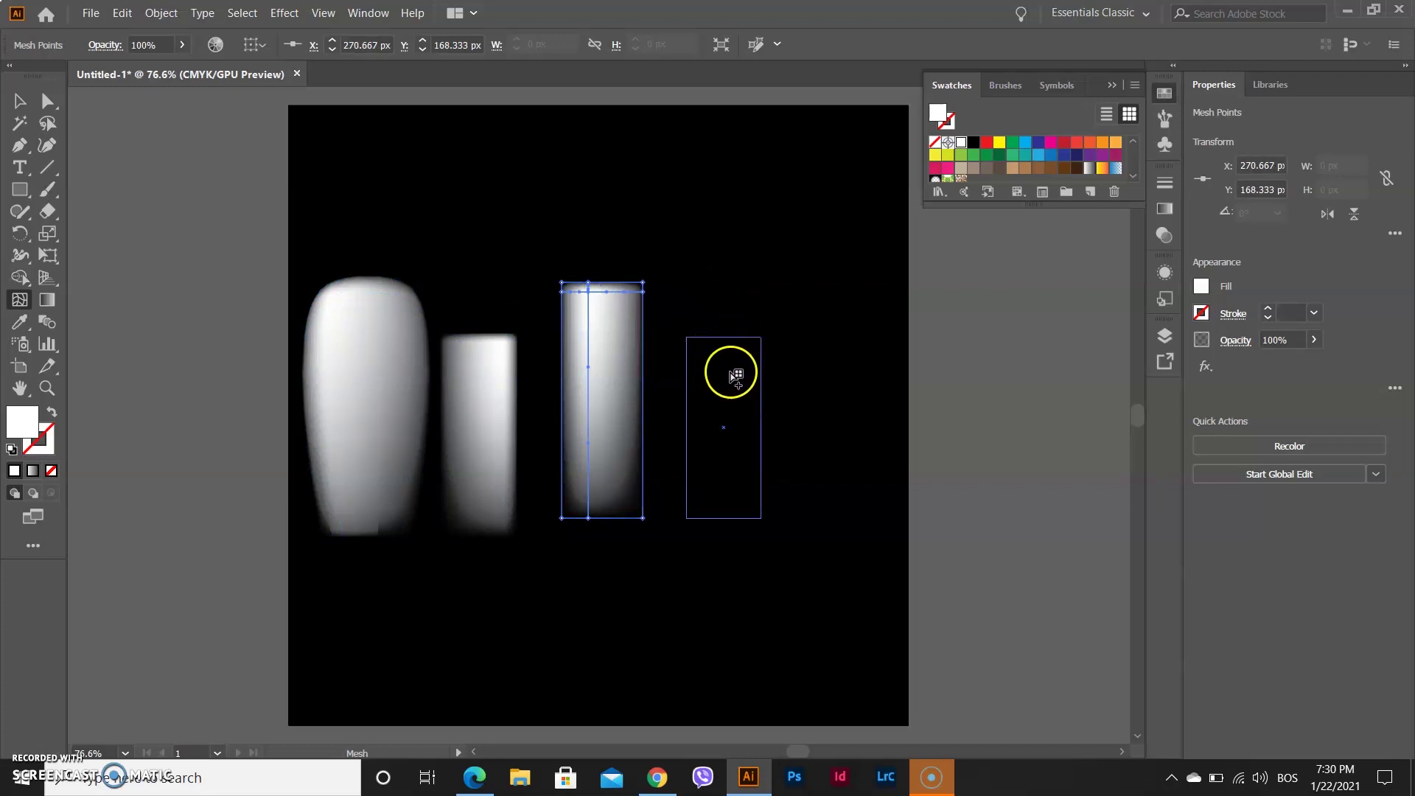
left_click(741, 364)
left_click(896, 396)
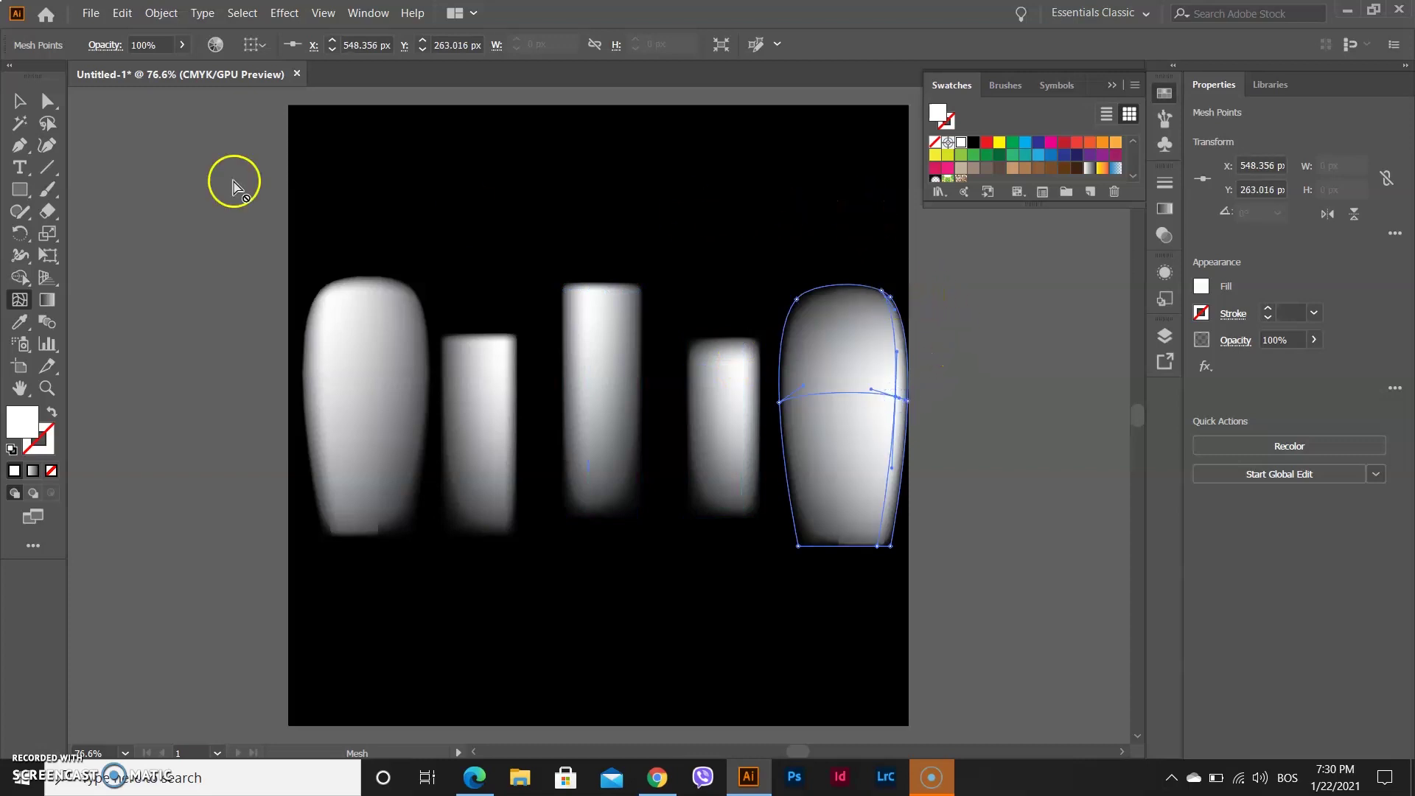
Select all five mesh shapes and set their blending mode to Screen.
left_click(25, 104)
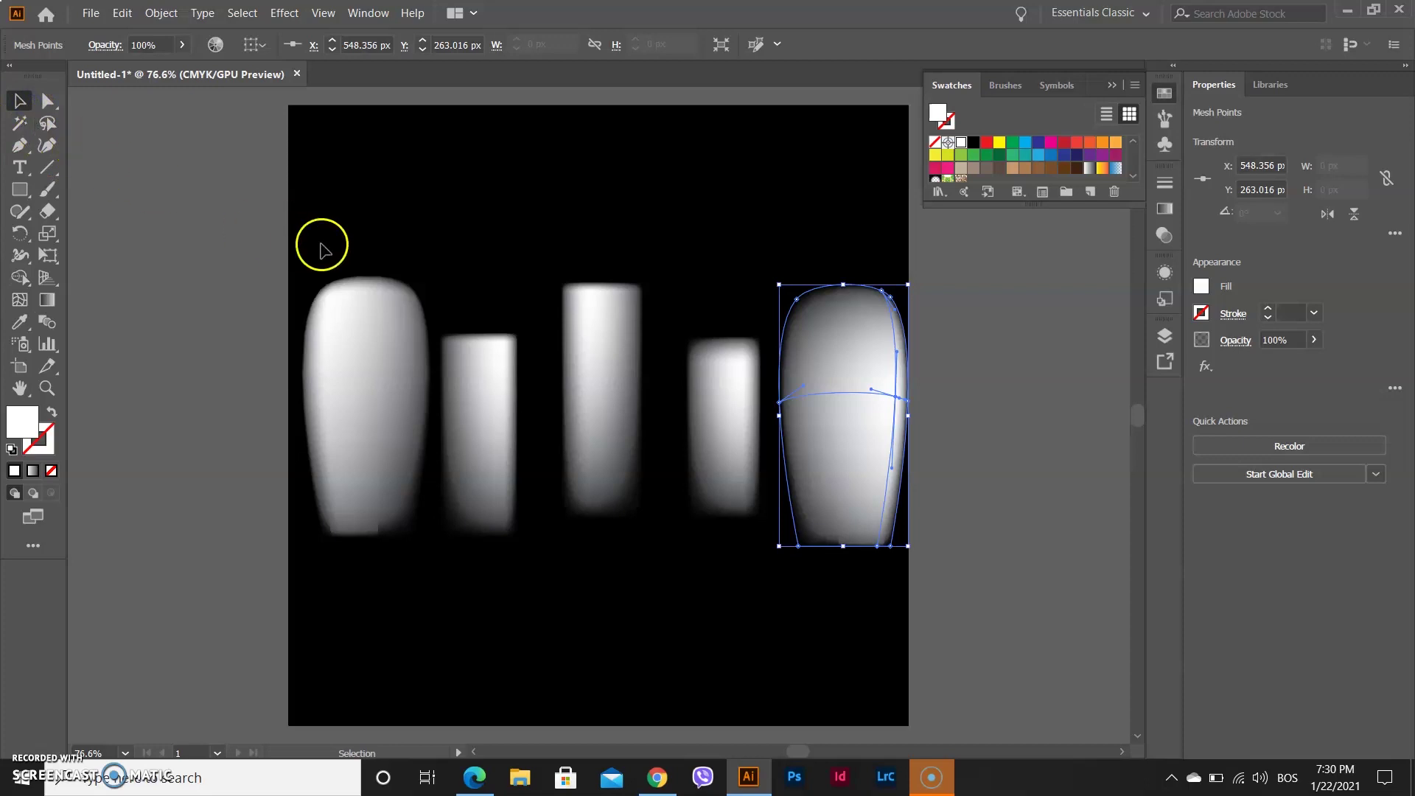
left_click_drag(347, 298, 923, 597)
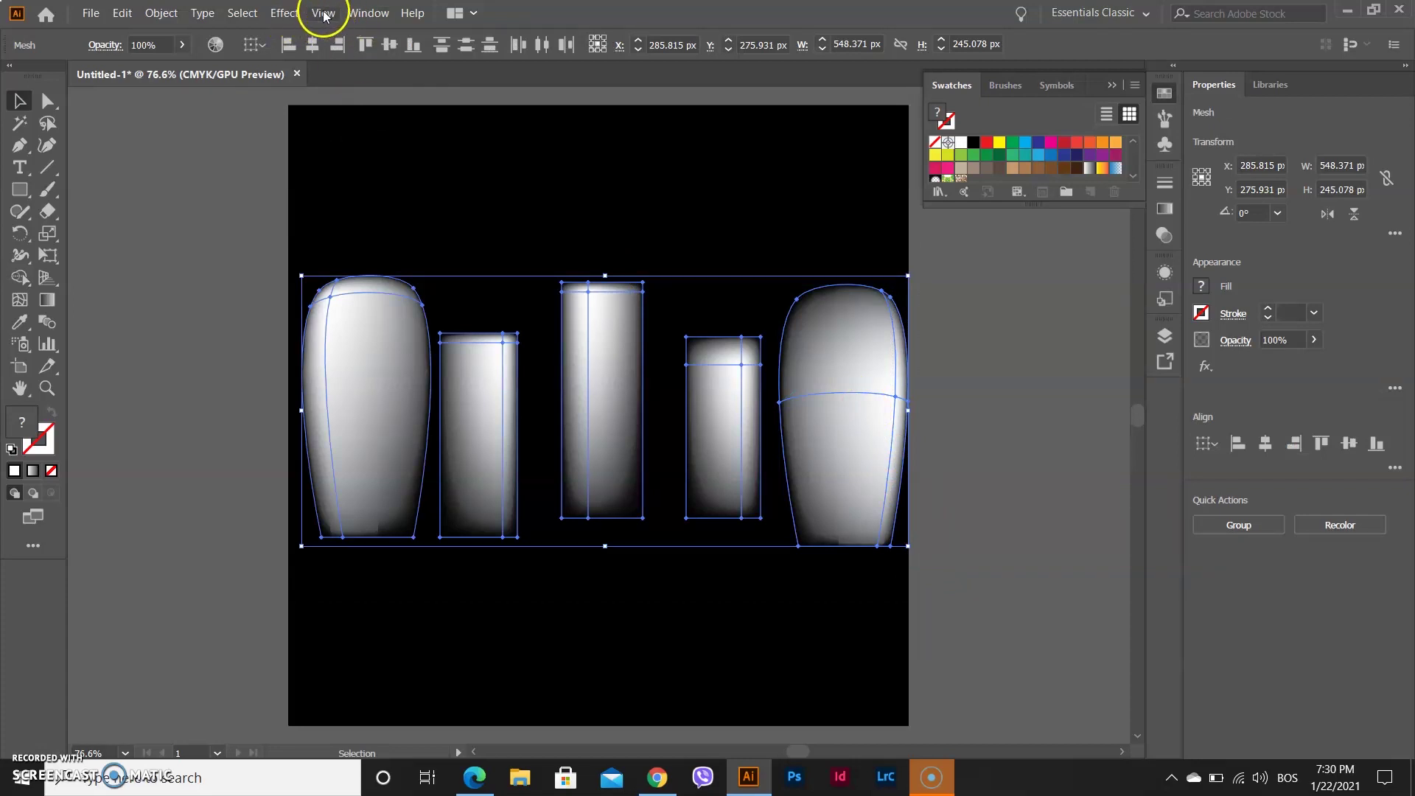
left_click(368, 13)
left_click(472, 738)
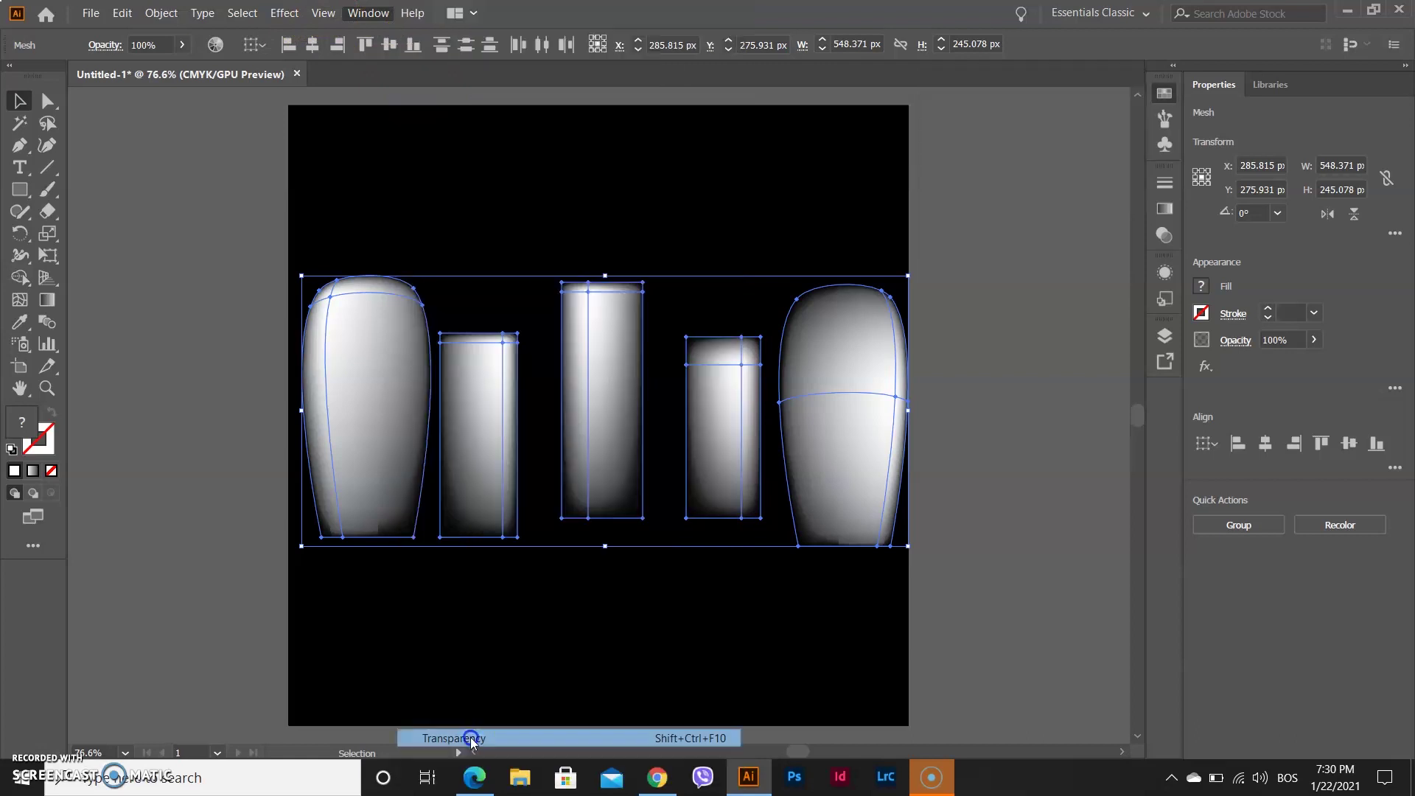
left_click(1014, 203)
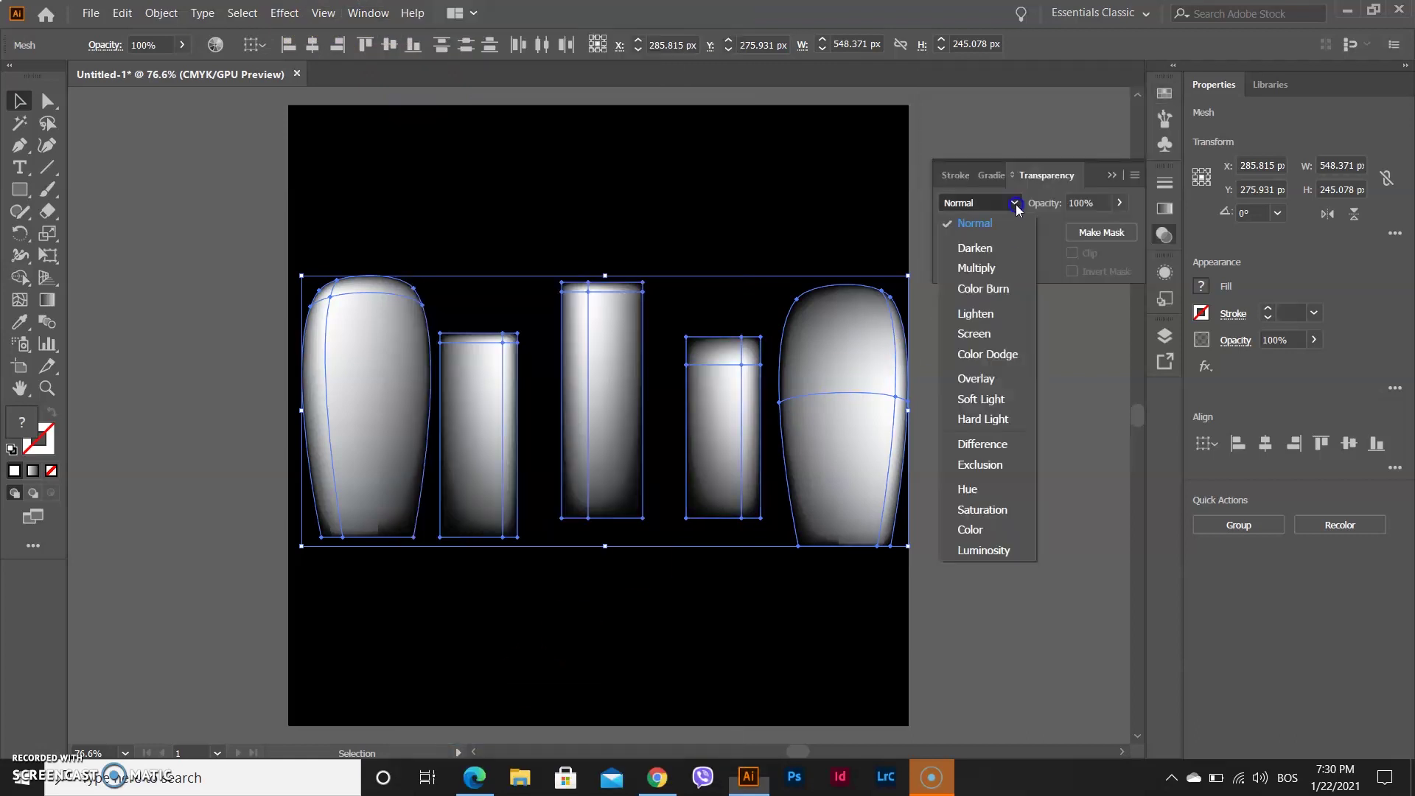
left_click(1001, 336)
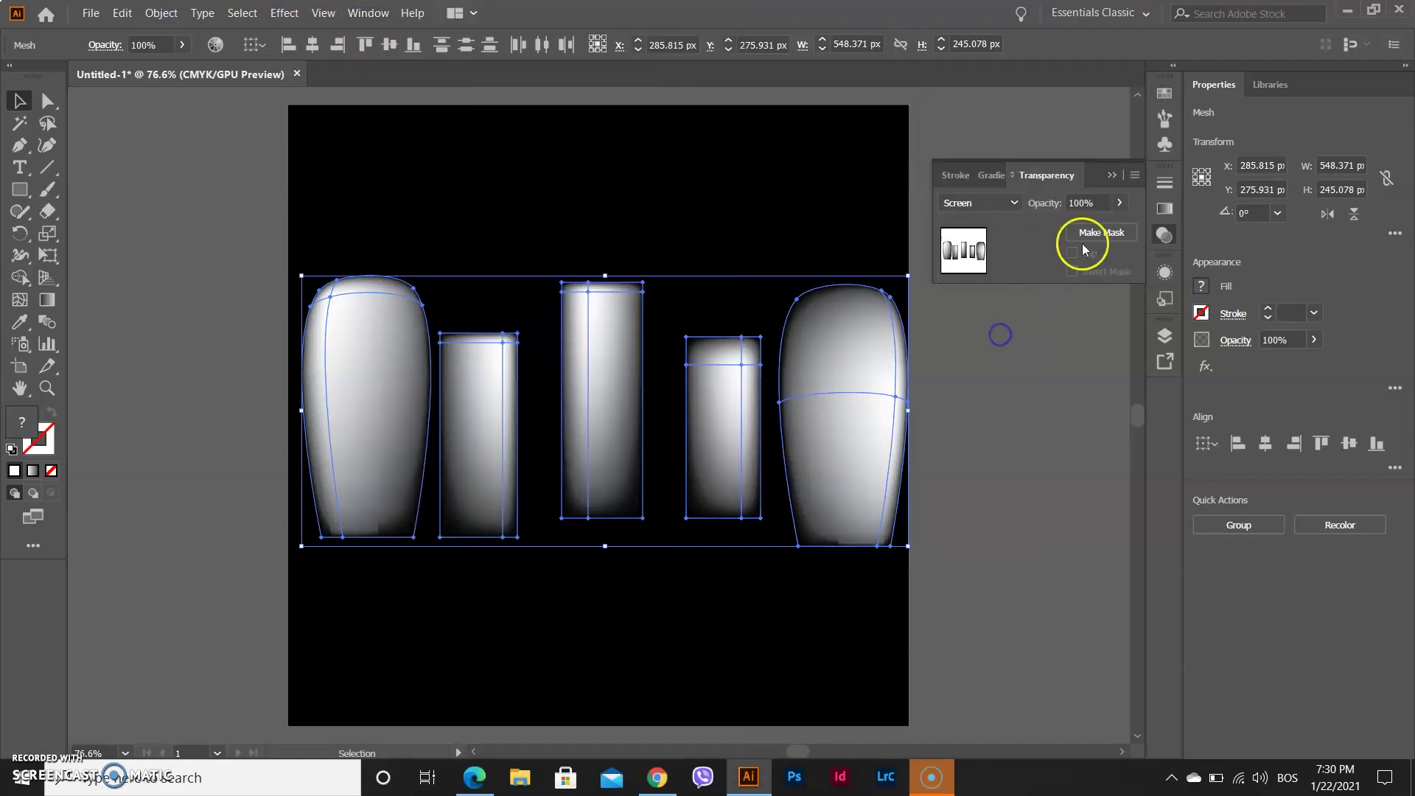
Lower the opacity of the five mesh shapes to 78% and keep all of them selected.
left_click(1120, 207)
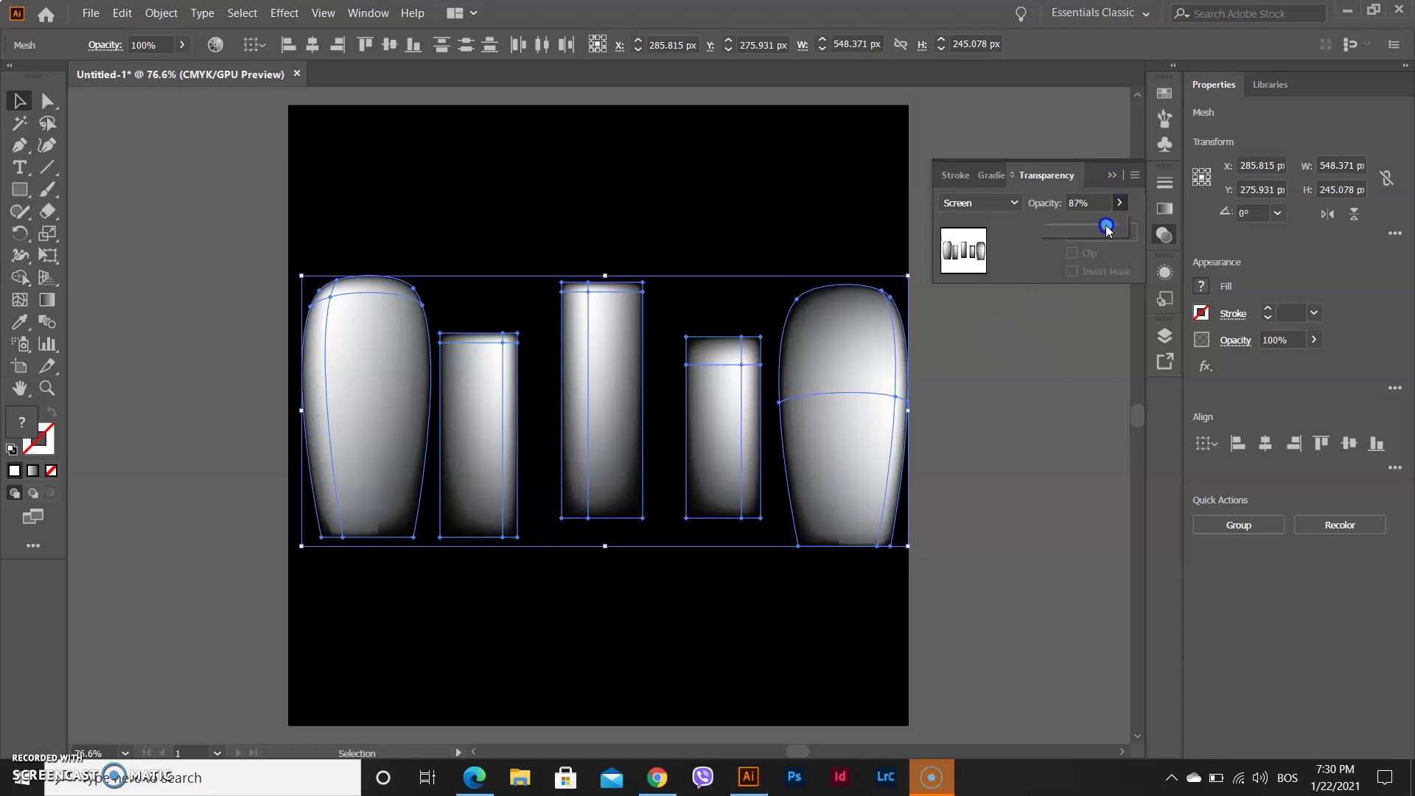
left_click_drag(1108, 229, 1098, 231)
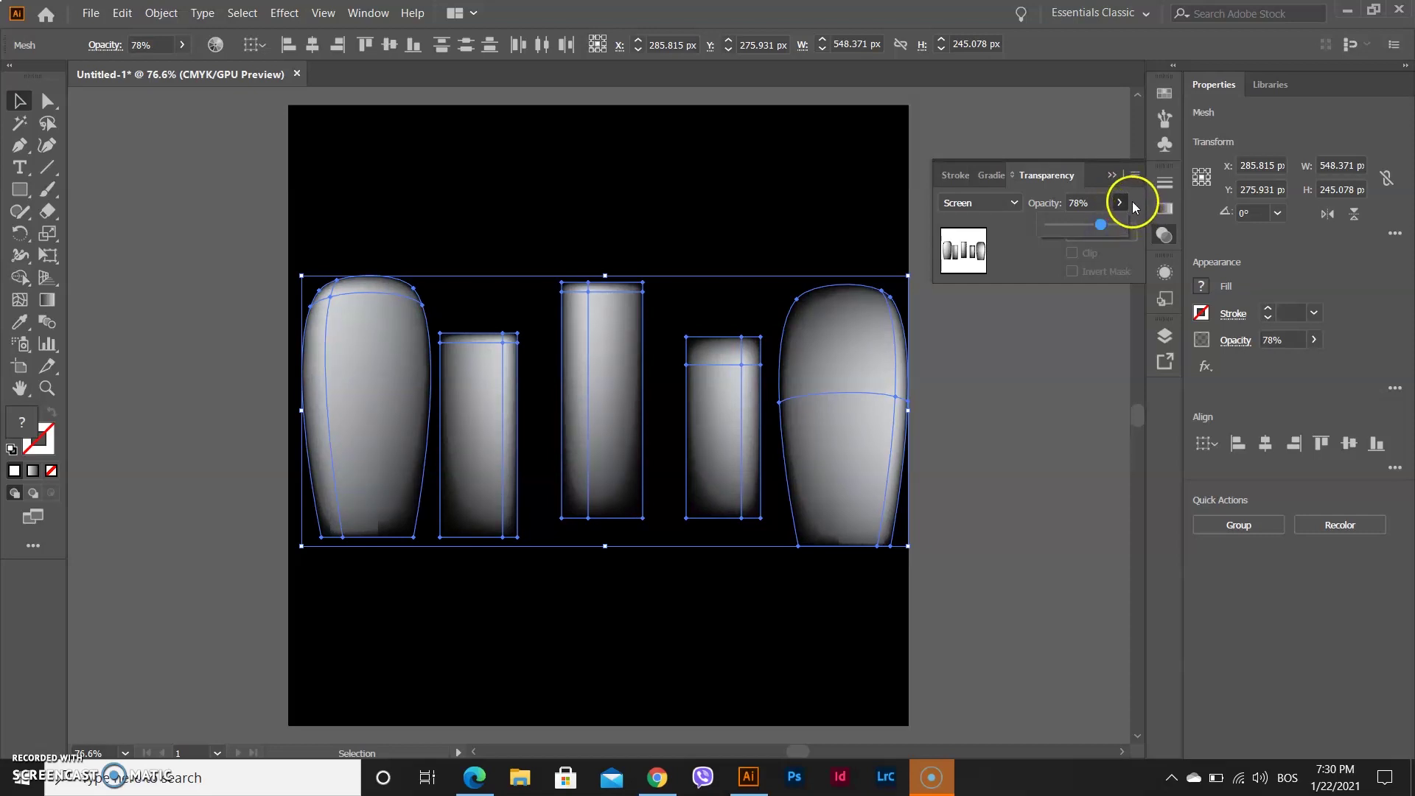
left_click(875, 244)
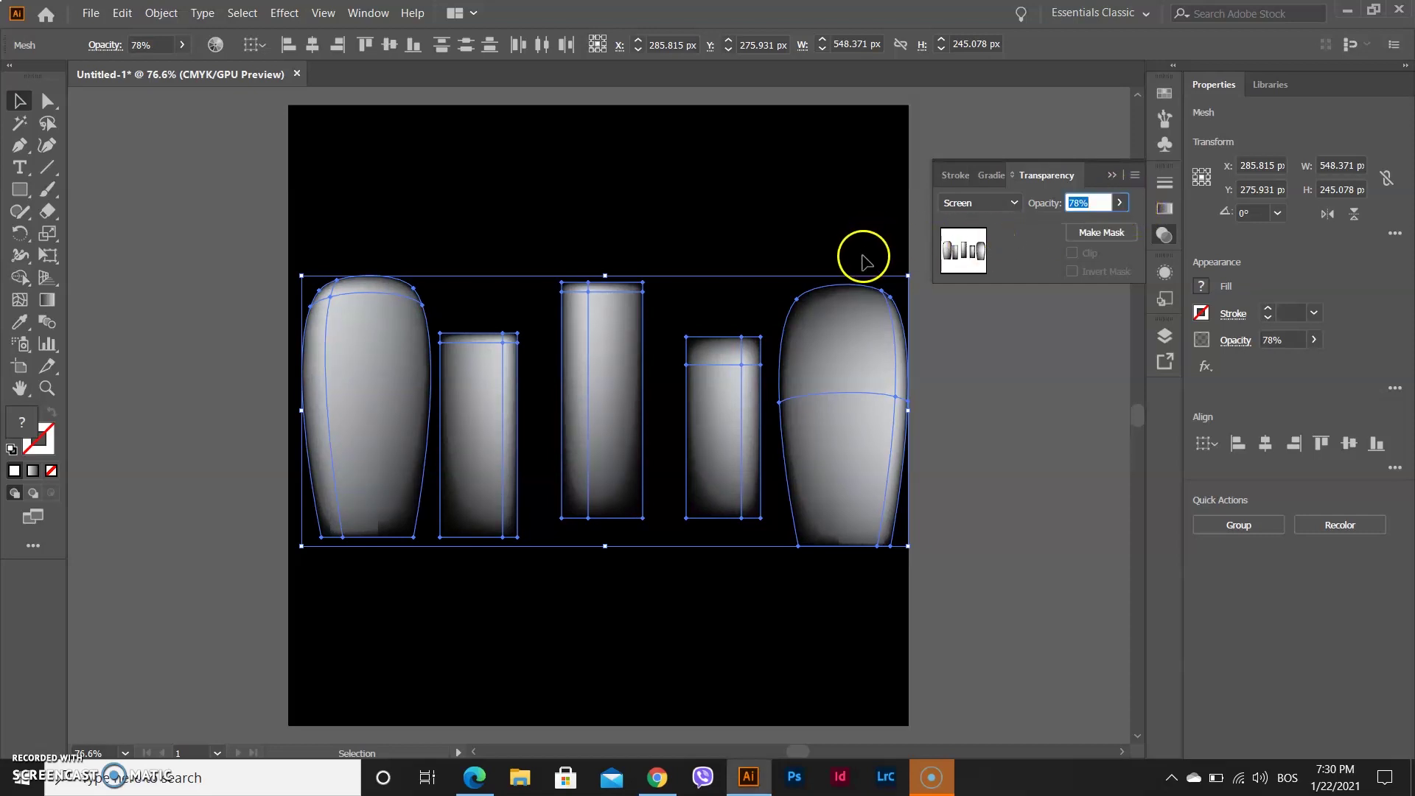
left_click(336, 237)
left_click_drag(306, 243, 918, 585)
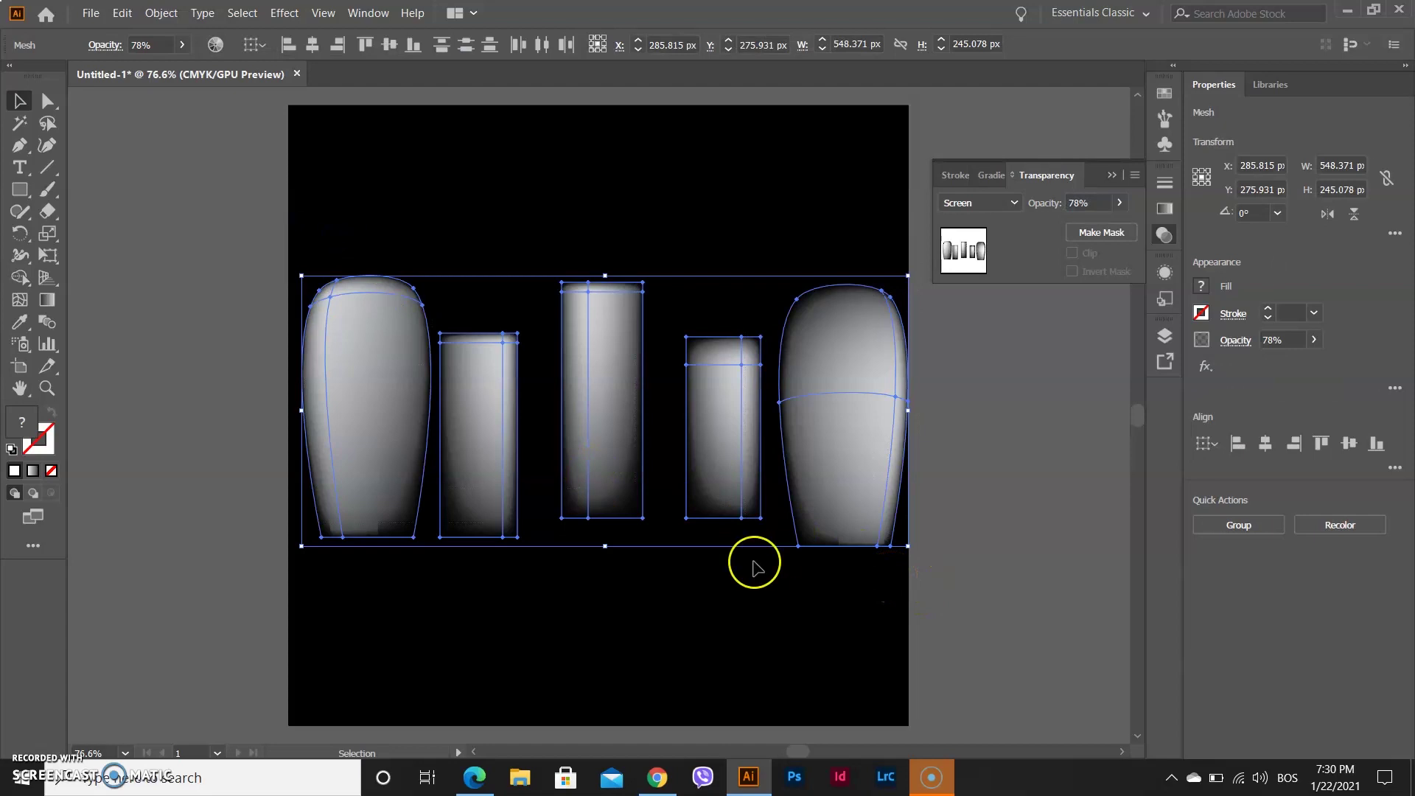
Distort the leftmost rounded shape and the first upright rectangle into irregular wavy outlines with the Warp tool.
key("shift+r")
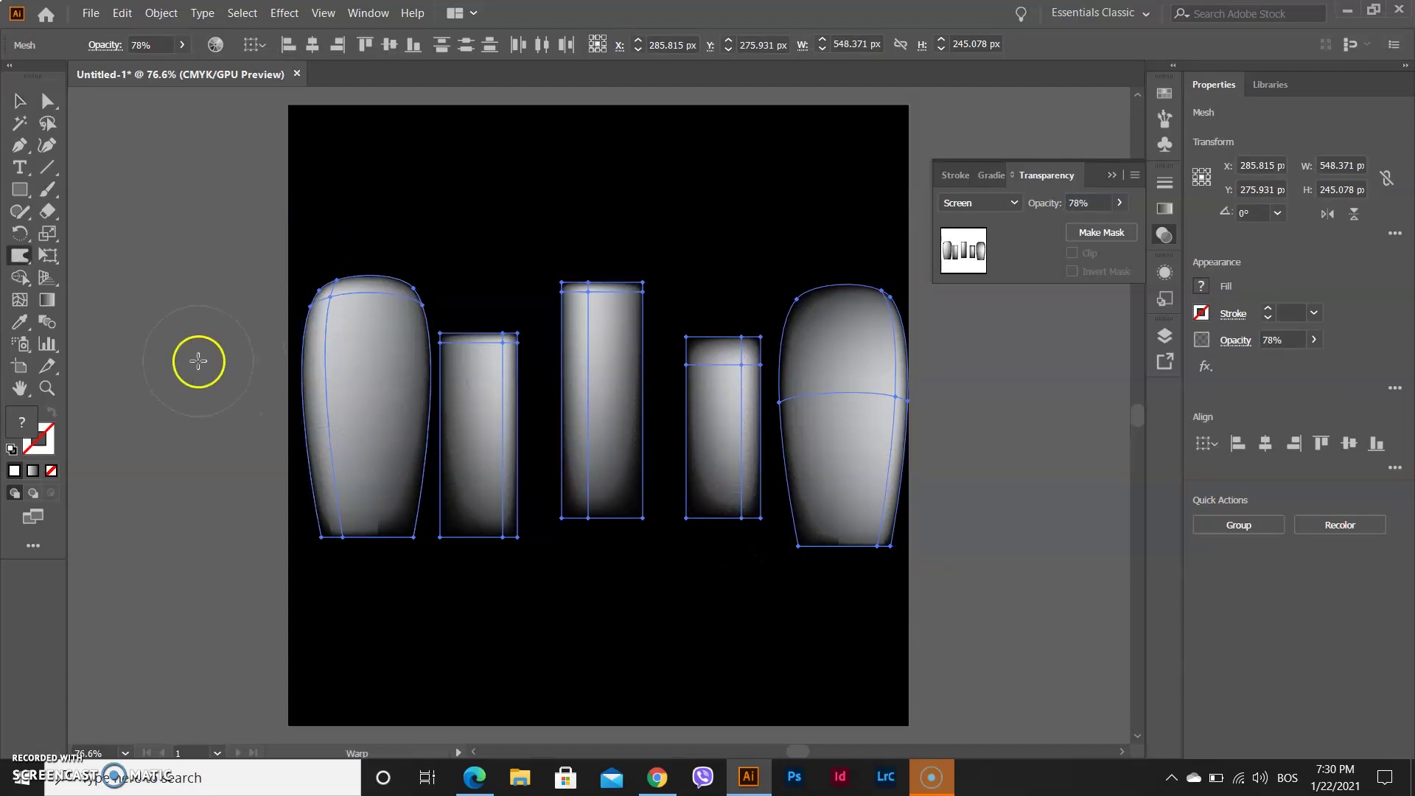
left_click(22, 255)
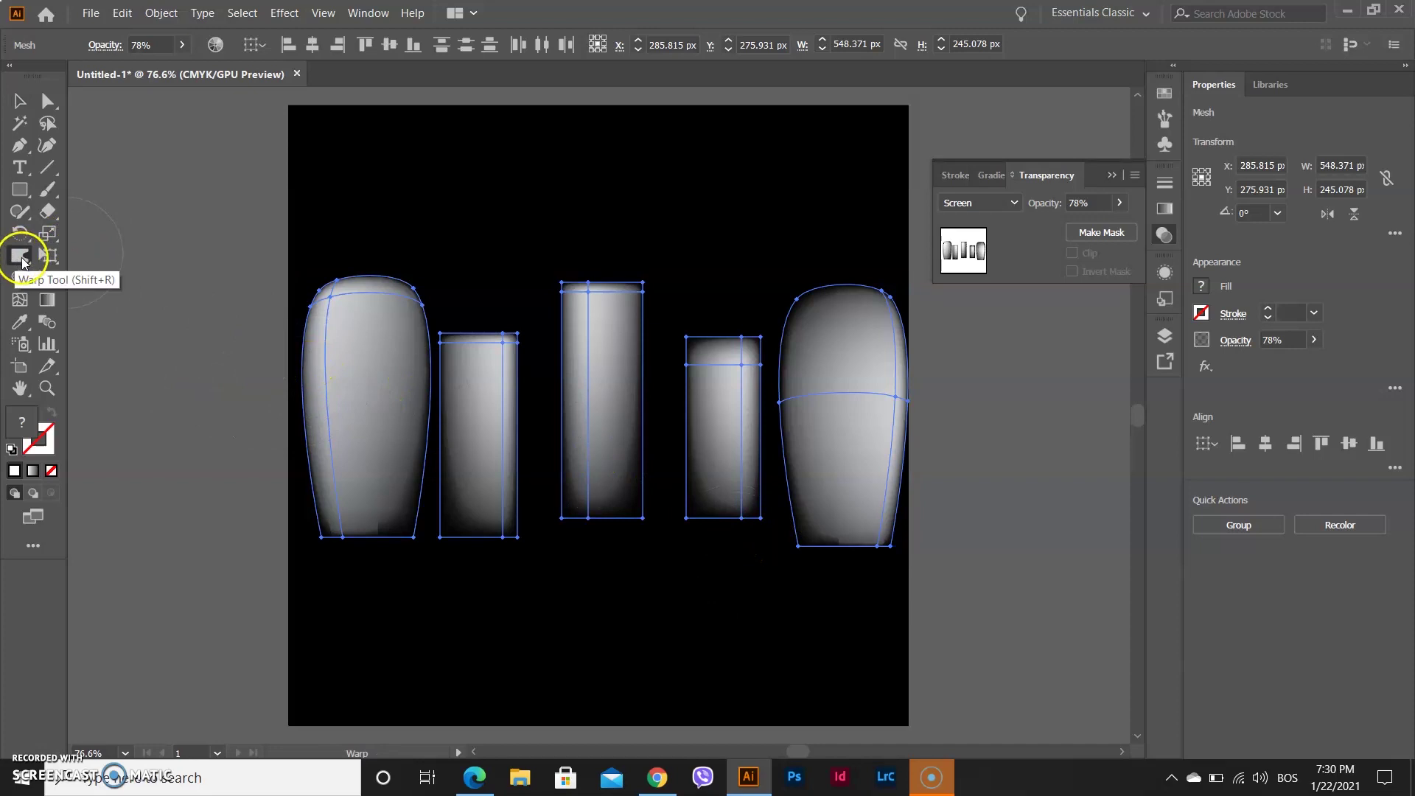
mouse_move(272, 342)
left_mouse_down()
mouse_move(376, 351)
mouse_move(360, 429)
mouse_move(196, 506)
left_mouse_up()
mouse_move(391, 347)
left_mouse_down()
mouse_move(411, 317)
mouse_move(344, 402)
mouse_move(338, 206)
mouse_move(405, 622)
mouse_move(371, 502)
mouse_move(401, 426)
mouse_move(347, 401)
mouse_move(335, 369)
mouse_move(240, 324)
left_mouse_up()
left_click_drag(486, 413, 312, 420)
mouse_move(454, 514)
left_mouse_down()
mouse_move(511, 413)
mouse_move(471, 465)
mouse_move(490, 489)
mouse_move(466, 289)
left_mouse_up()
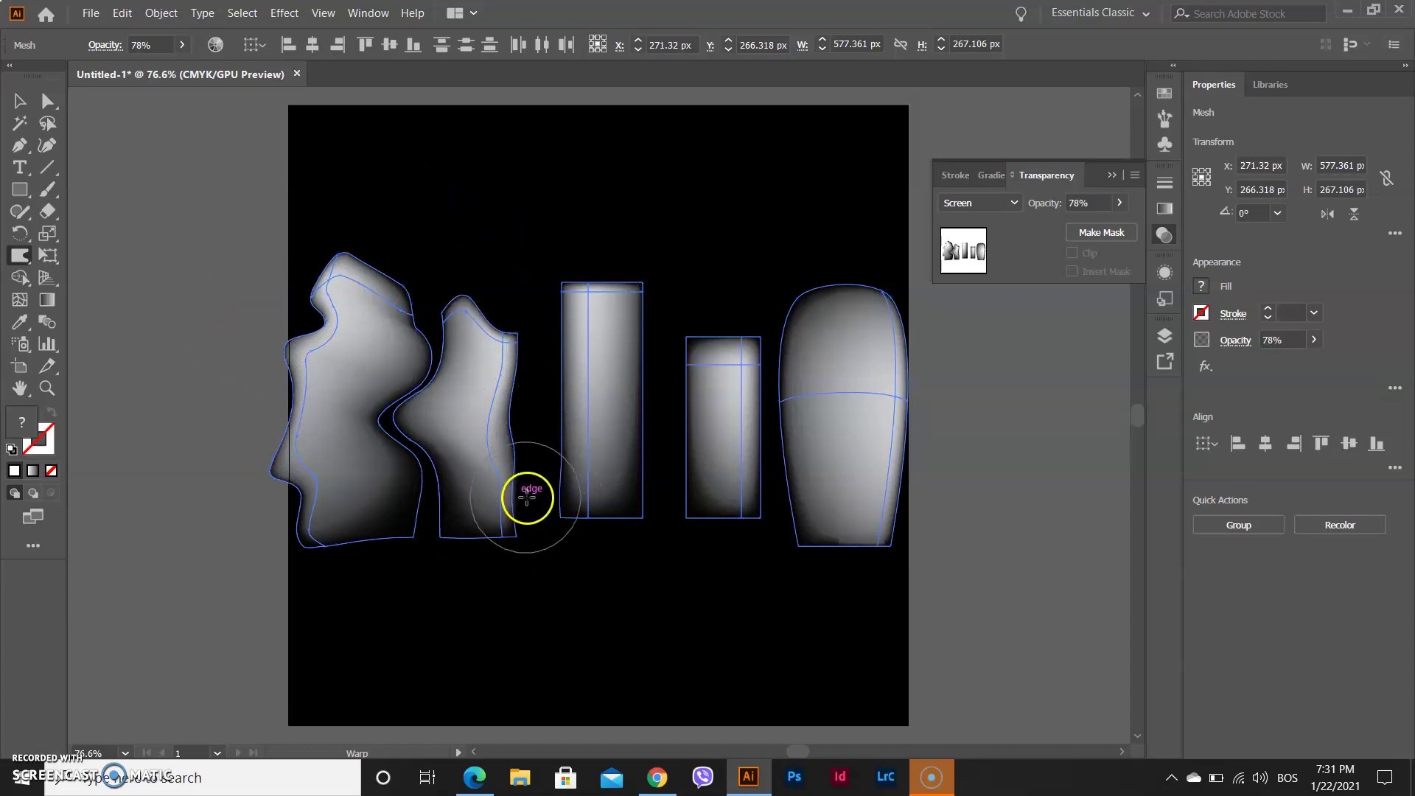
mouse_move(499, 489)
left_mouse_down()
mouse_move(447, 444)
mouse_move(448, 532)
mouse_move(406, 636)
mouse_move(475, 367)
mouse_move(549, 362)
mouse_move(476, 298)
mouse_move(512, 221)
left_mouse_up()
Warp the middle rectangle into a curving S-like form and refine the wavy lower part of the shape beside it.
mouse_move(604, 414)
left_mouse_down()
mouse_move(571, 403)
mouse_move(643, 380)
mouse_move(606, 317)
mouse_move(623, 255)
mouse_move(587, 180)
left_mouse_up()
left_click(613, 323)
left_click_drag(632, 317, 555, 309)
left_click_drag(649, 481, 575, 449)
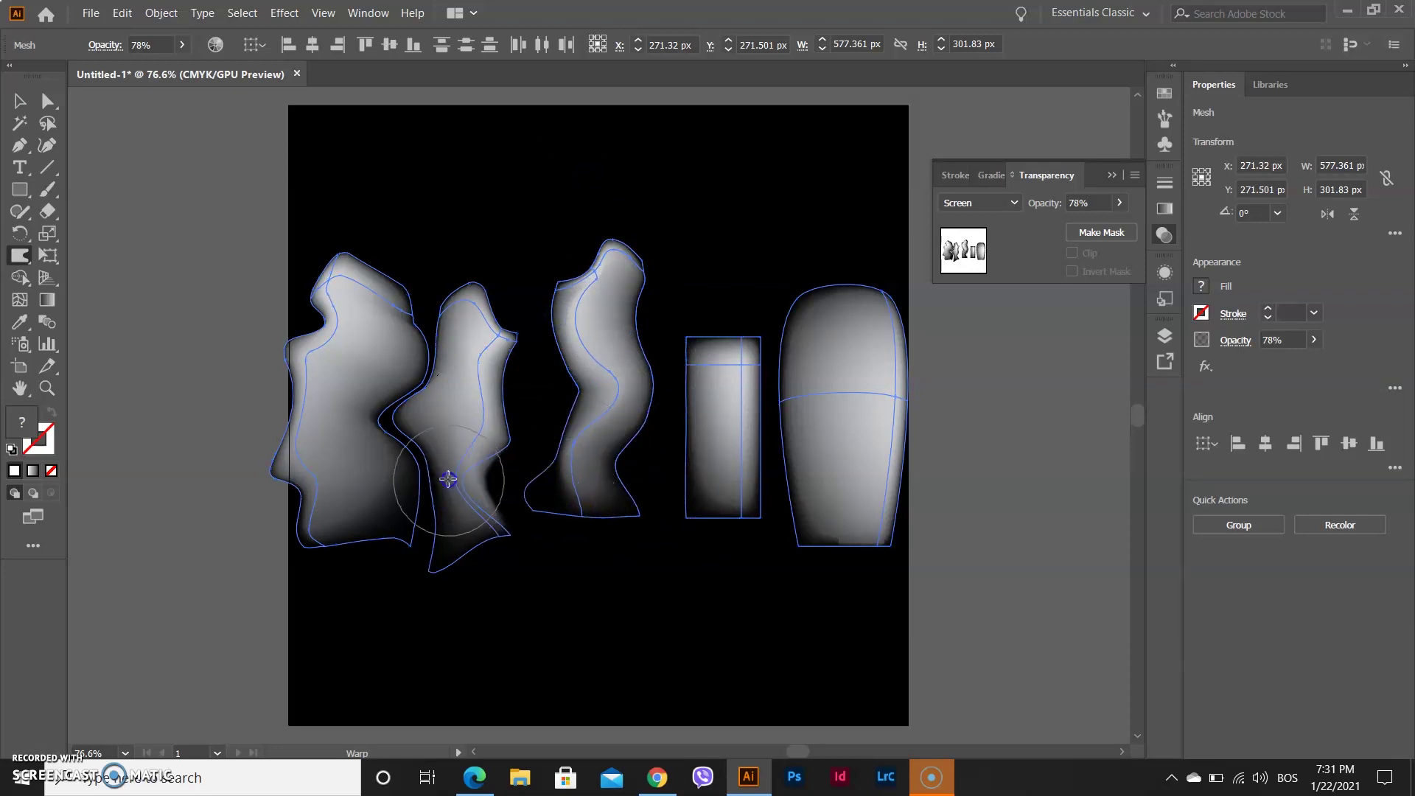
left_click_drag(567, 512, 449, 480)
left_click_drag(573, 413, 499, 380)
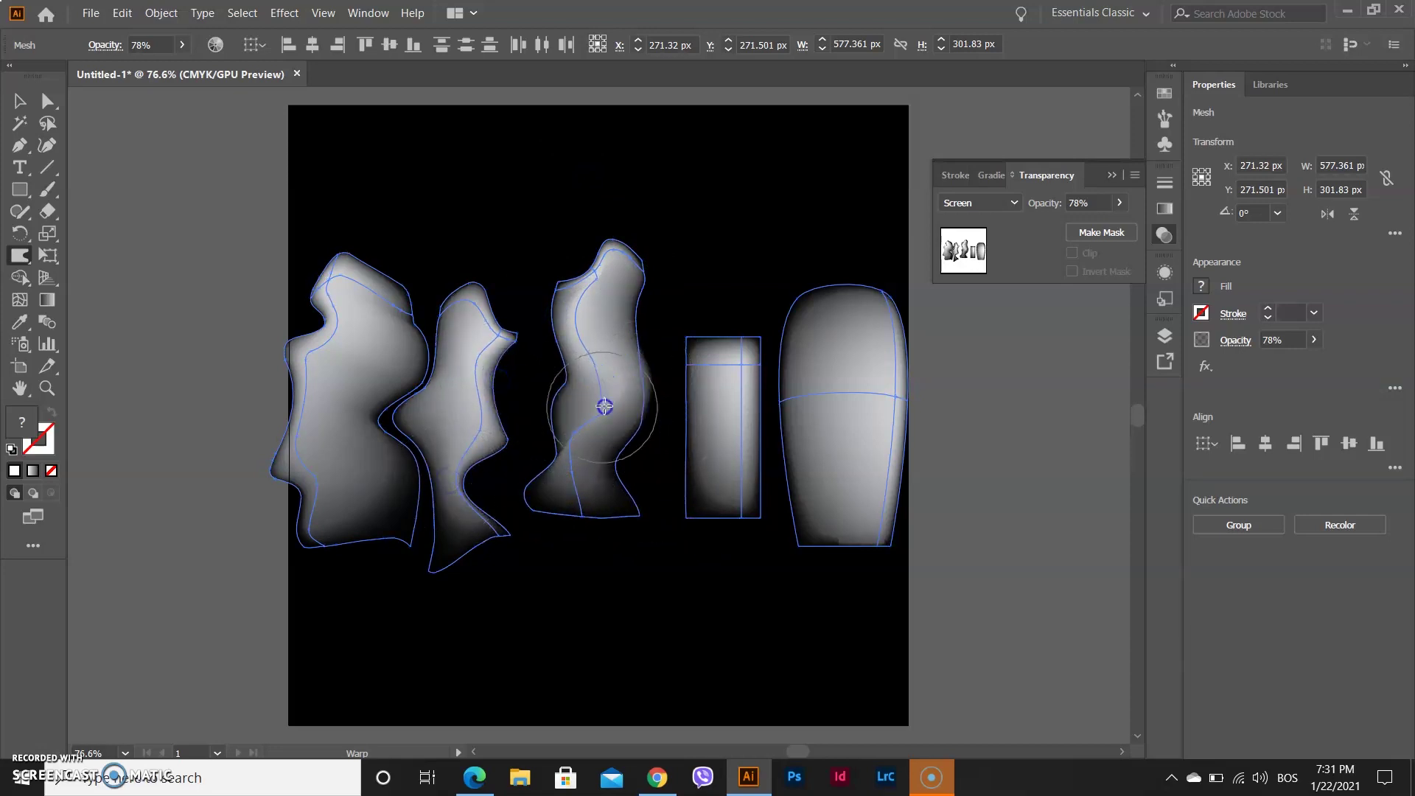
left_click_drag(599, 409, 582, 414)
mouse_move(620, 363)
left_mouse_down()
mouse_move(564, 300)
mouse_move(522, 308)
left_mouse_up()
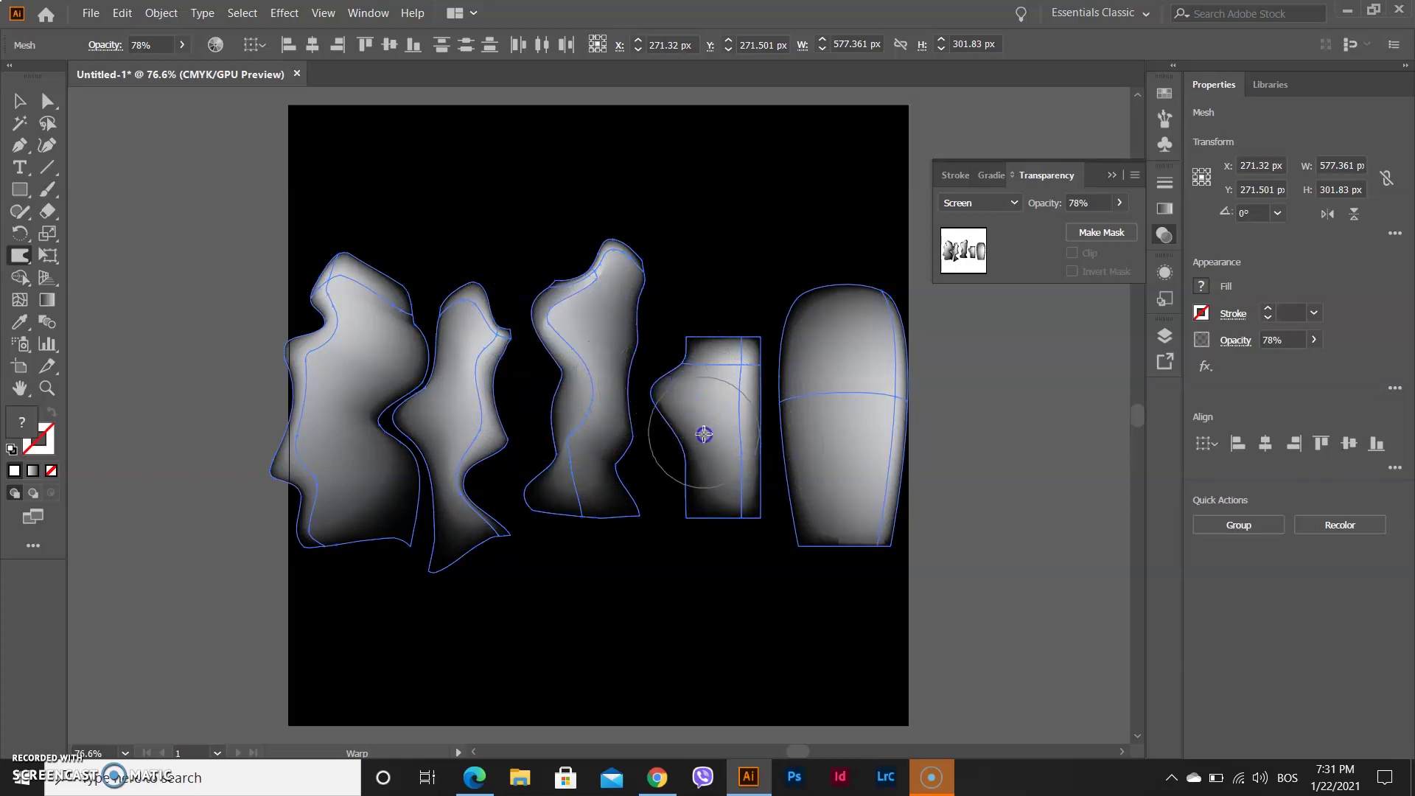
Warp the fourth rectangle to a slanted peak, bulge the rightmost shape's edges, and deselect everything.
left_click_drag(704, 434, 657, 569)
left_click_drag(752, 313, 783, 255)
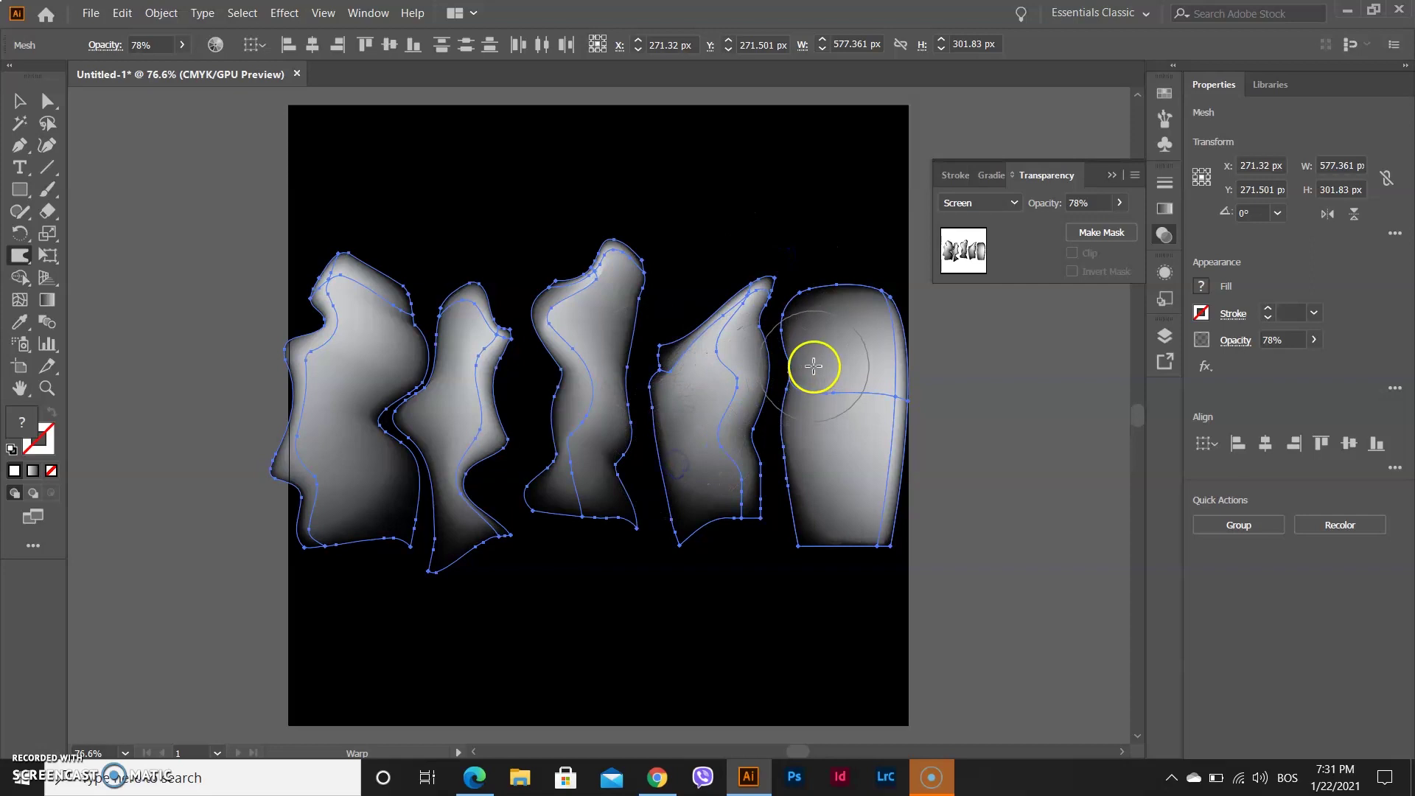
mouse_move(814, 364)
left_mouse_down()
mouse_move(759, 316)
mouse_move(860, 449)
mouse_move(872, 386)
mouse_move(927, 418)
mouse_move(935, 538)
left_mouse_up()
mouse_move(881, 351)
left_mouse_down()
mouse_move(882, 224)
mouse_move(881, 287)
left_mouse_up()
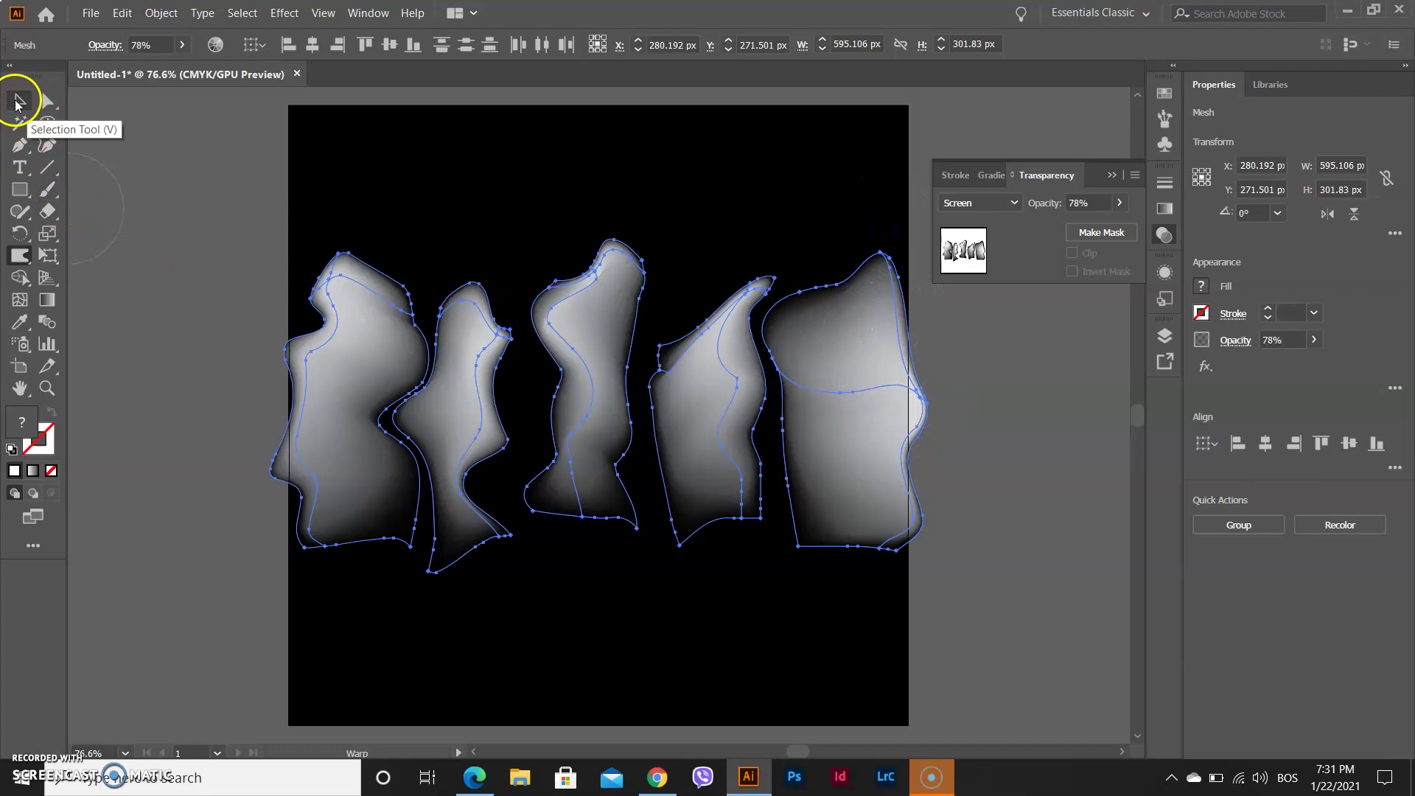
left_click(18, 101)
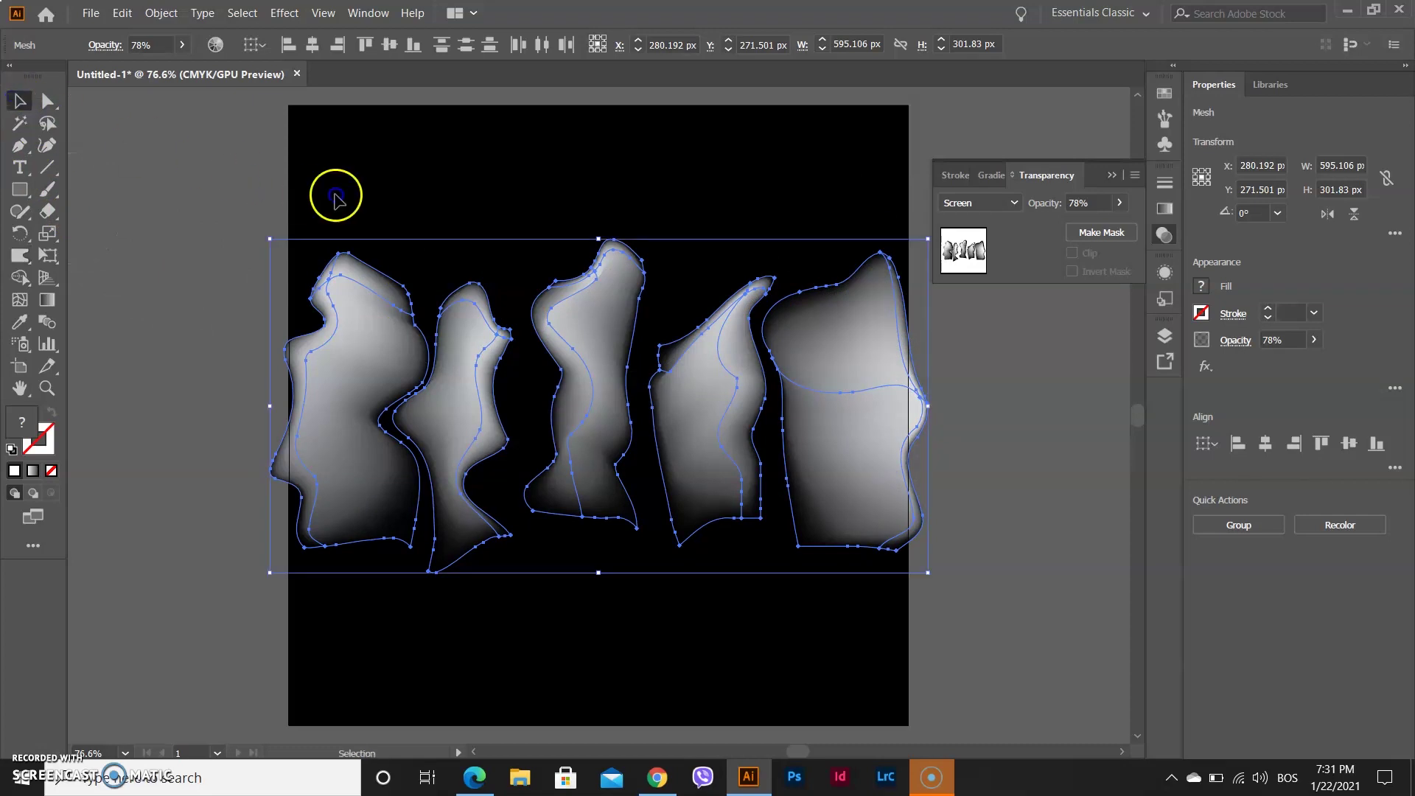
left_click(395, 203)
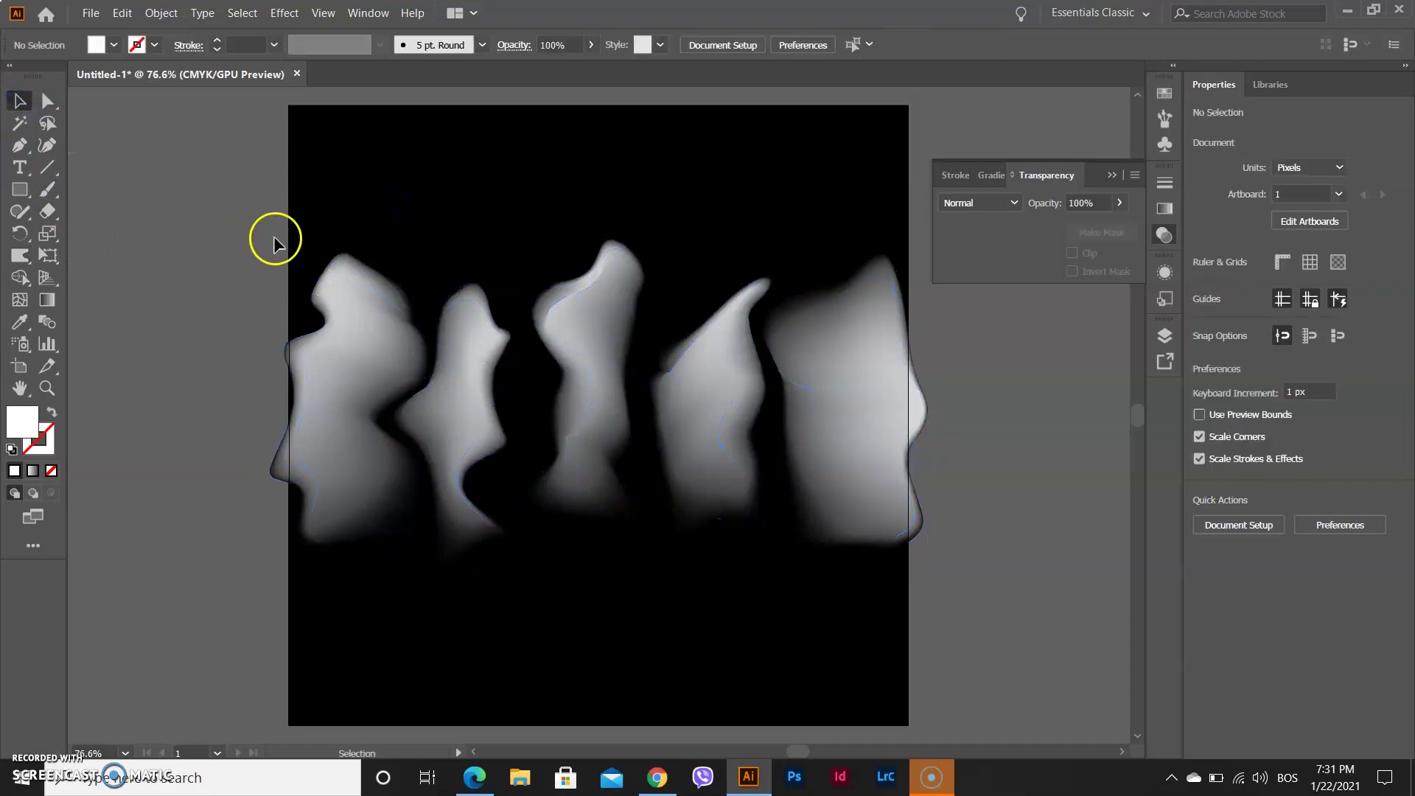
Select all five warped shapes and apply a Feather effect with a 31 px radius.
left_click_drag(274, 241, 966, 562)
left_click(965, 562)
left_click_drag(510, 315, 942, 587)
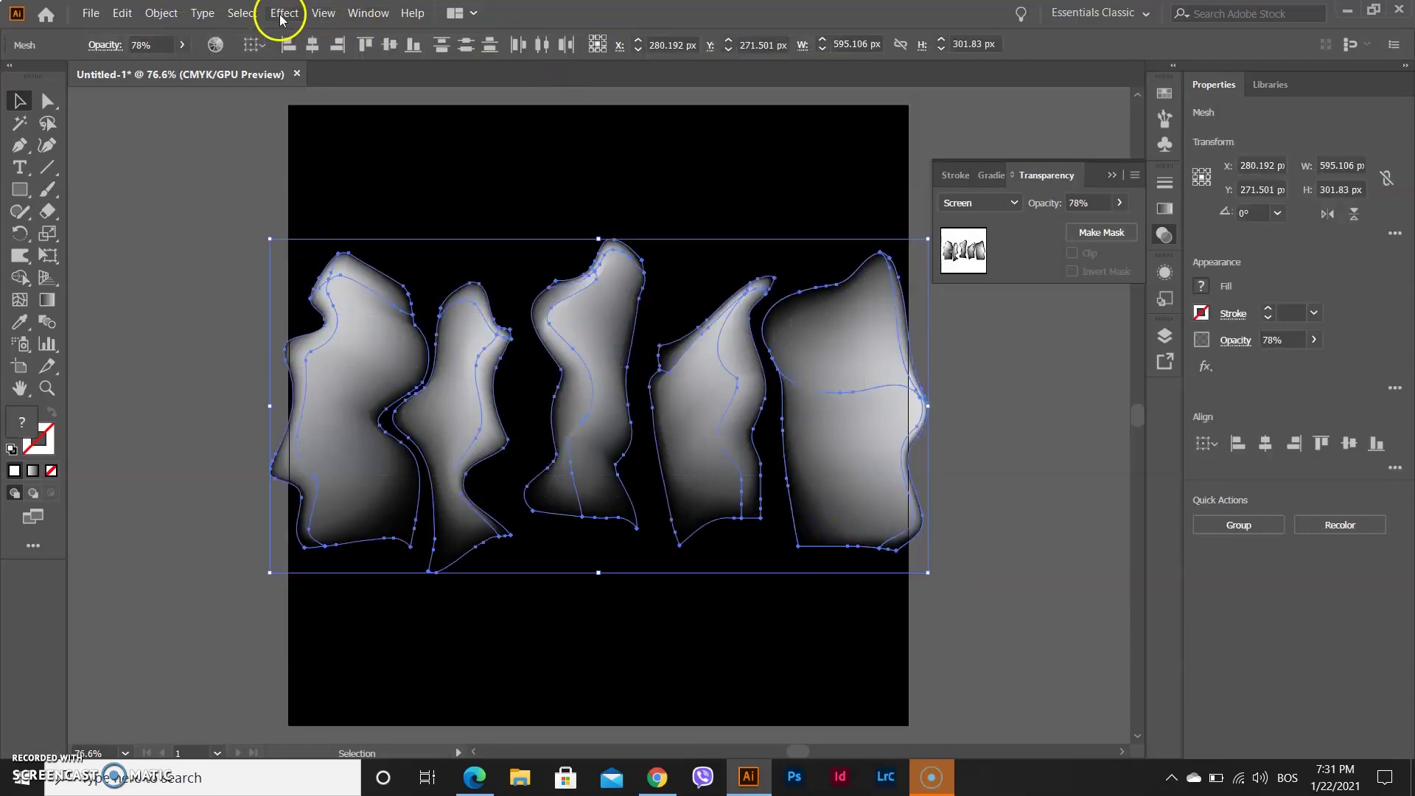
left_click(283, 19)
mouse_move(379, 248)
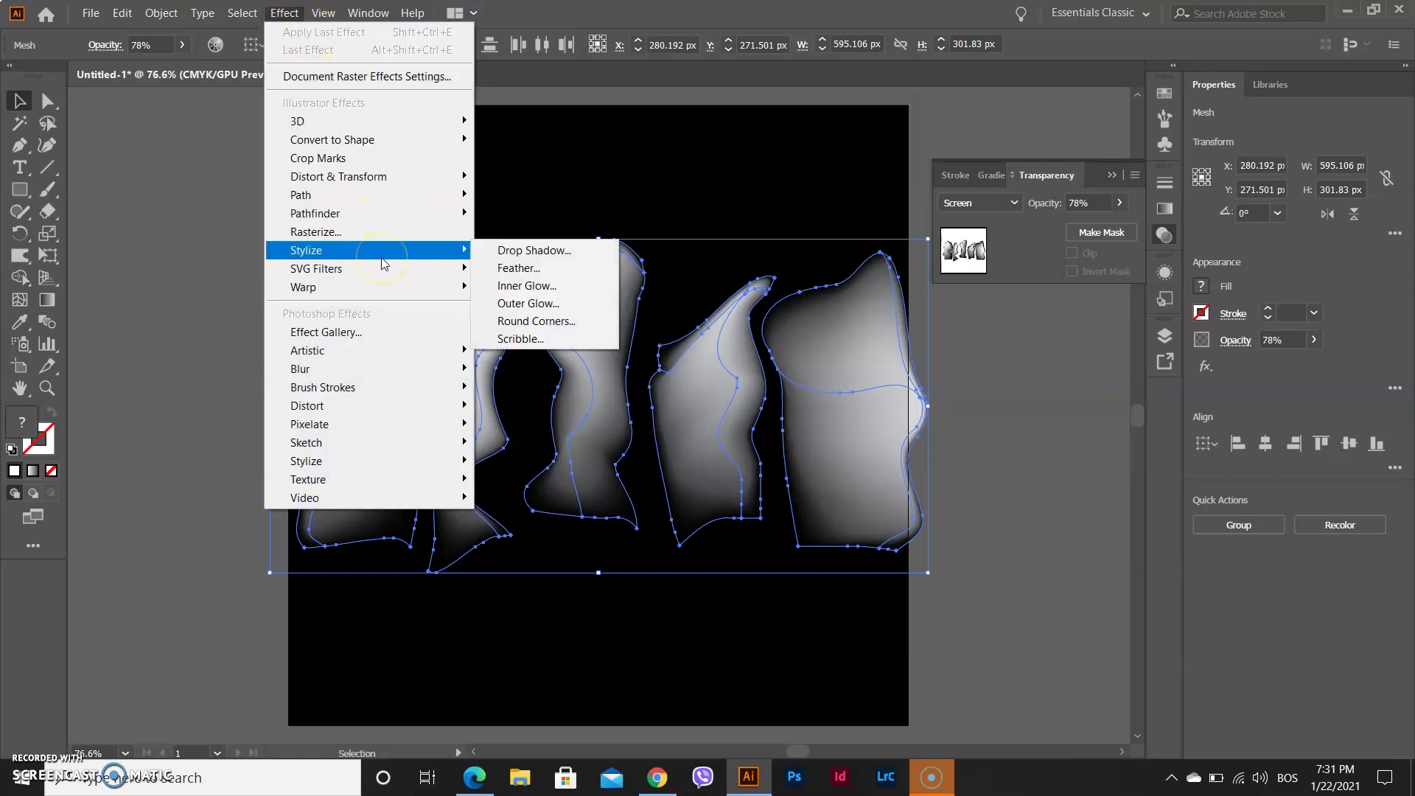
left_click(525, 268)
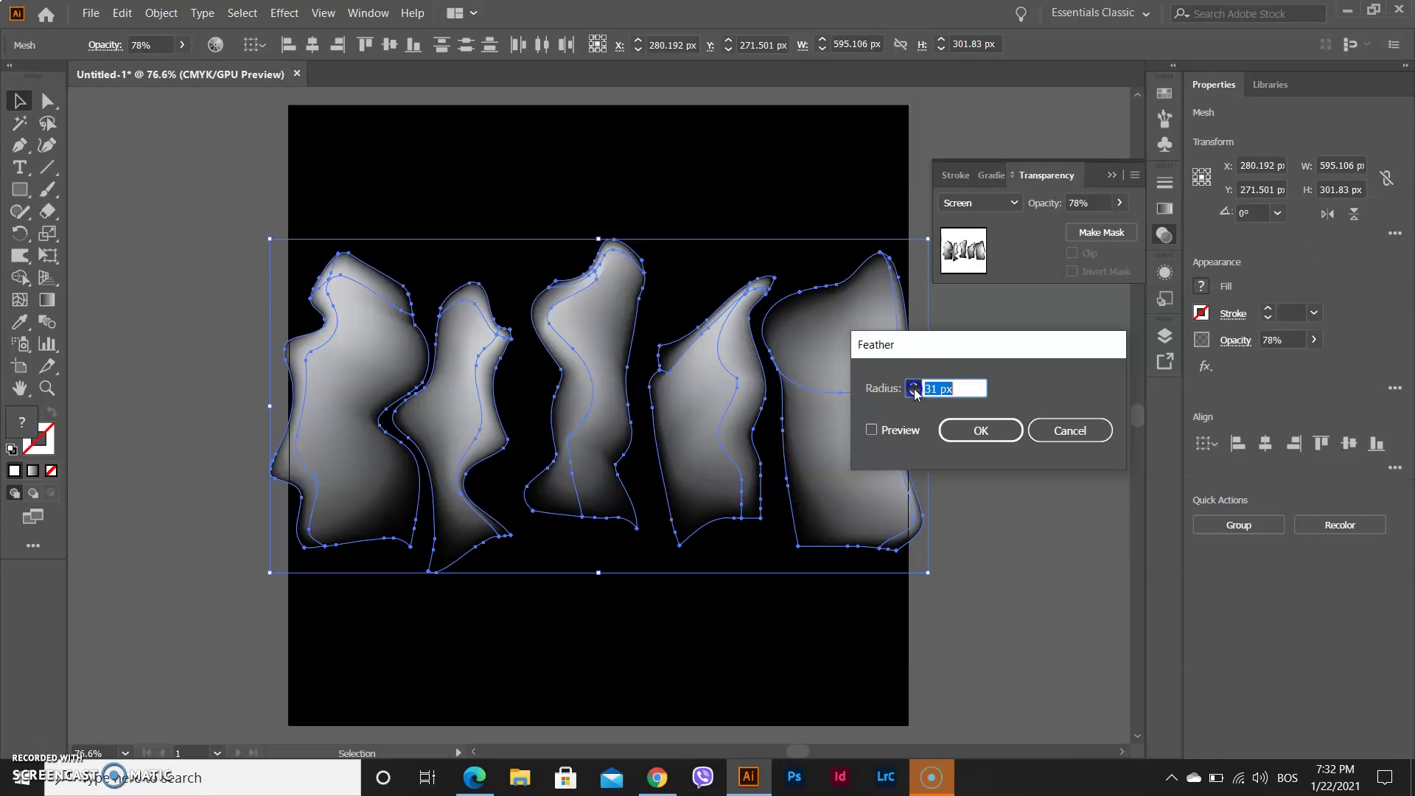
left_click(980, 431)
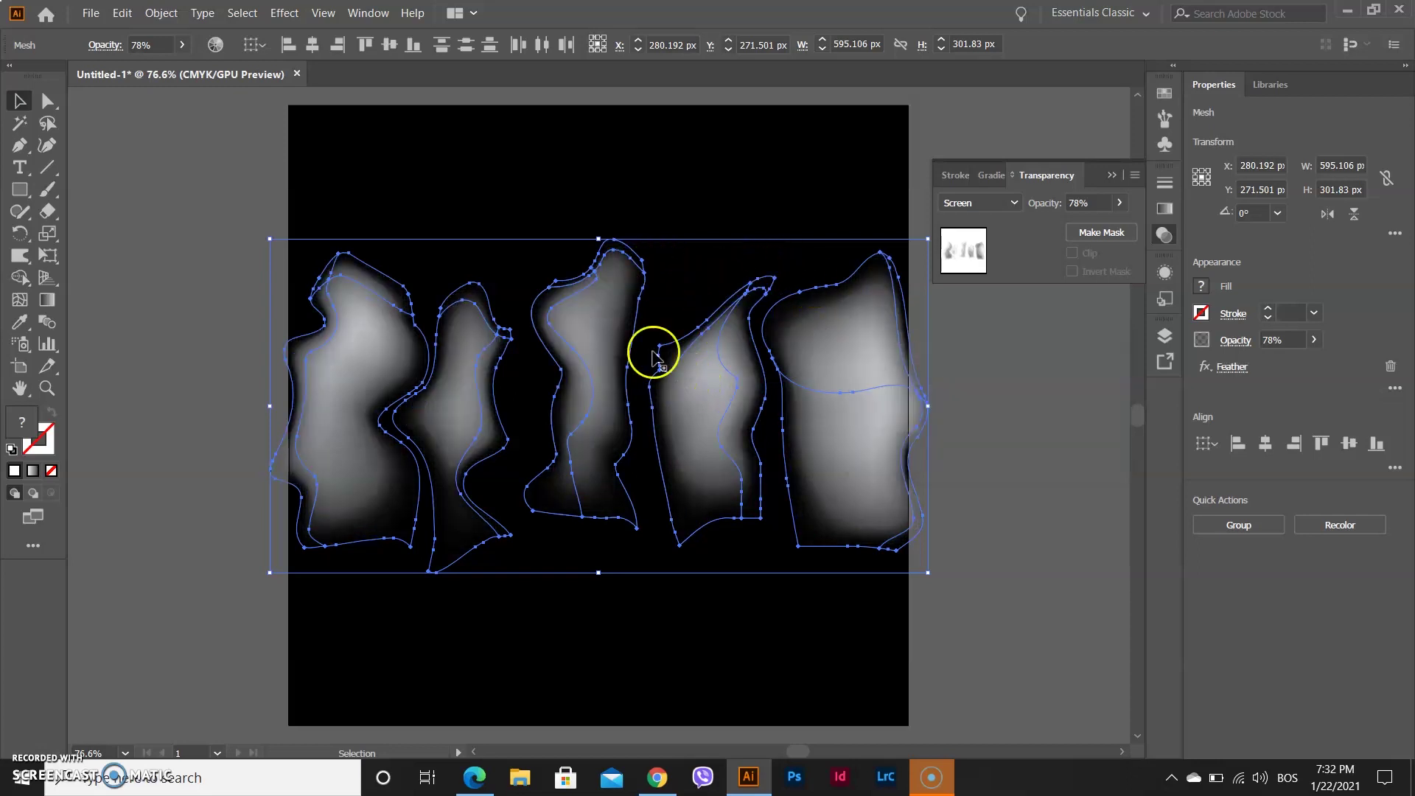
Apply a previewed Gaussian Blur with a radius of about 47 pixels to the five shapes, then deselect them.
left_click(284, 13)
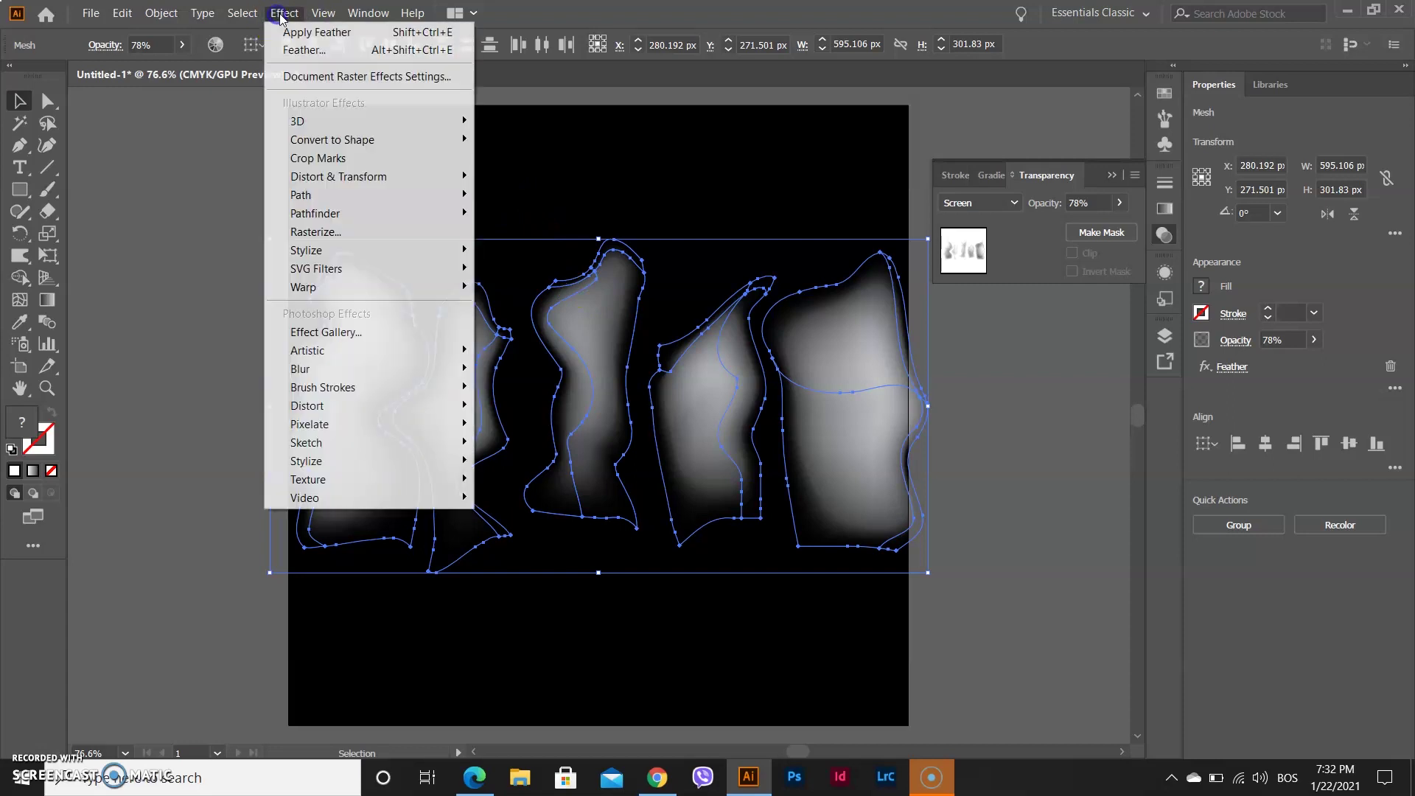
mouse_move(464, 370)
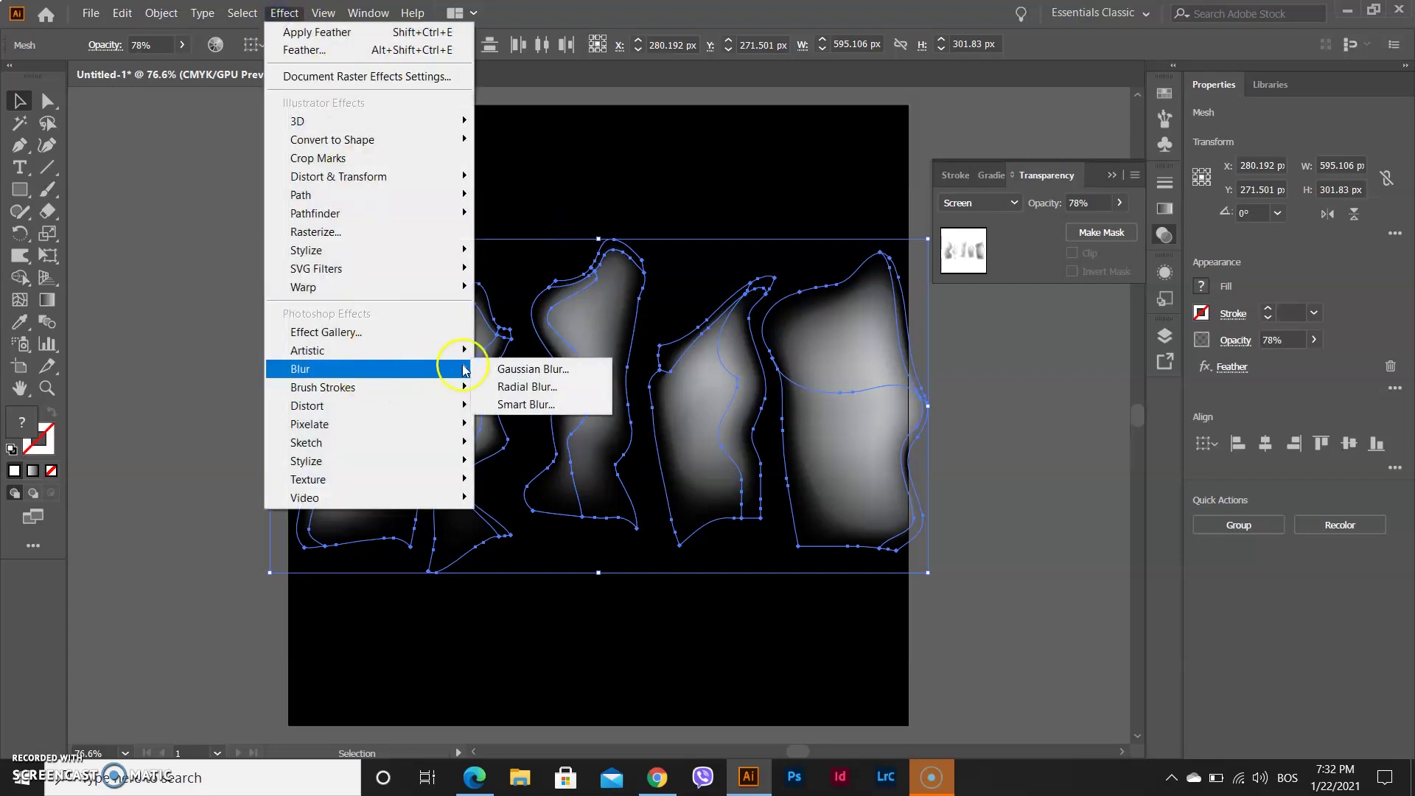
left_click(516, 369)
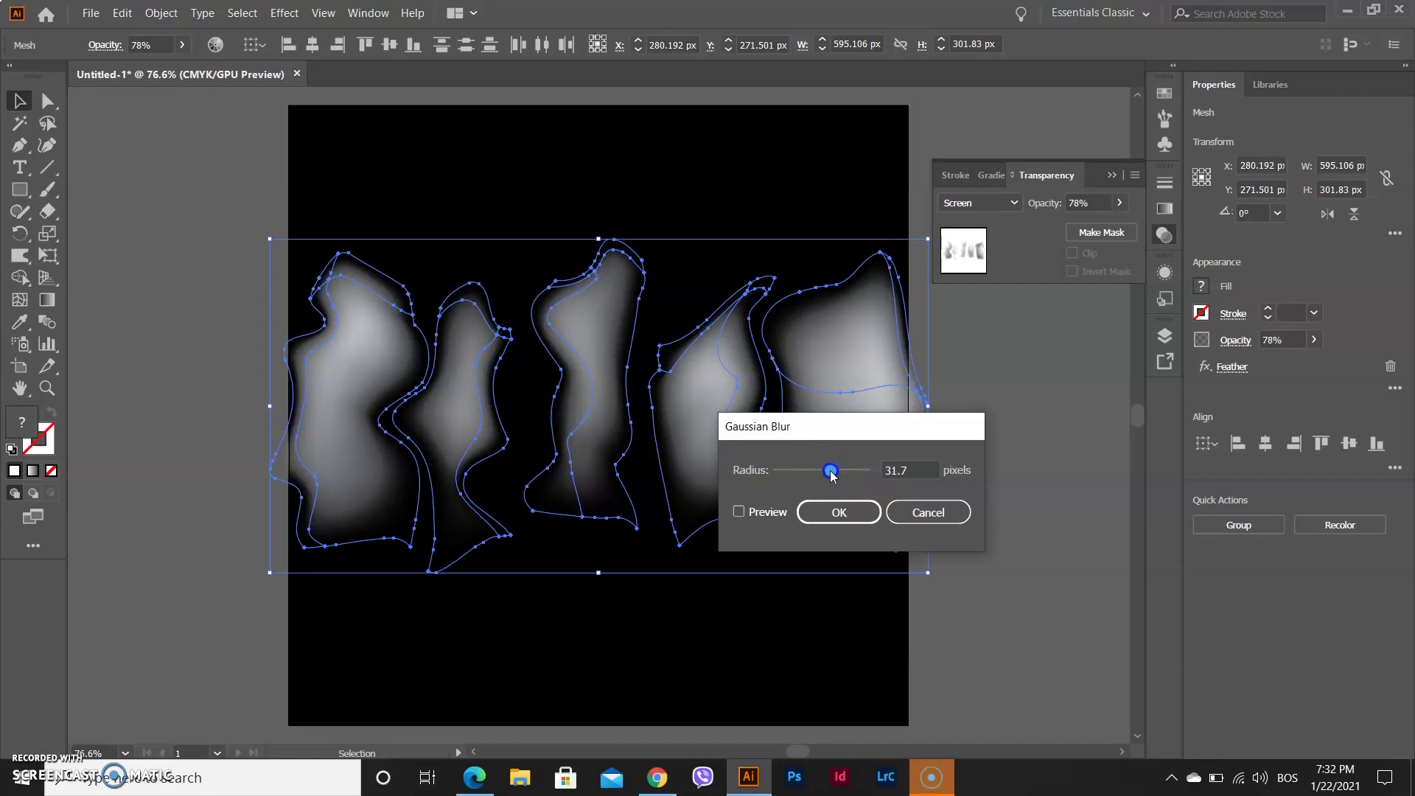
key("alt+p")
left_click_drag(820, 473, 834, 474)
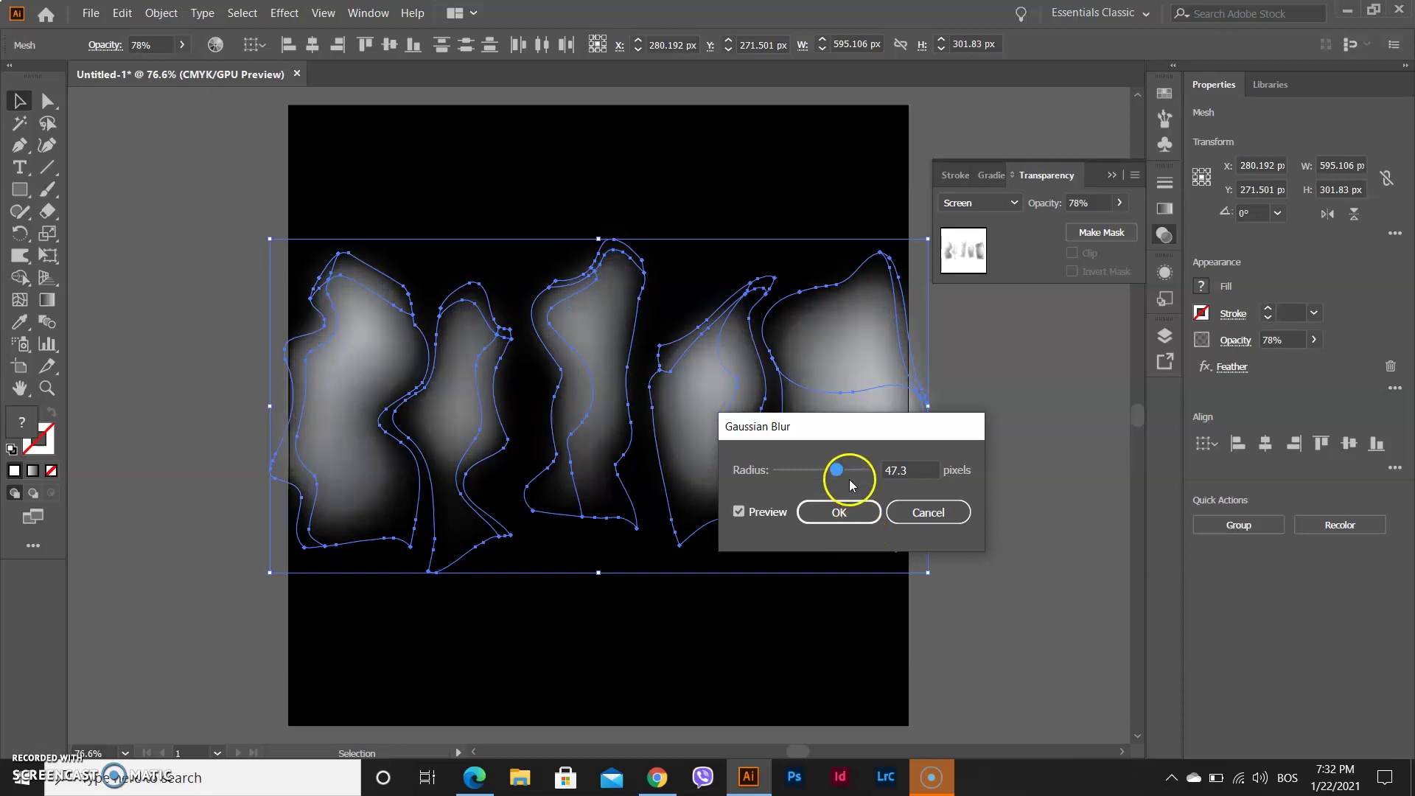
left_click_drag(834, 468, 835, 469)
left_click(836, 512)
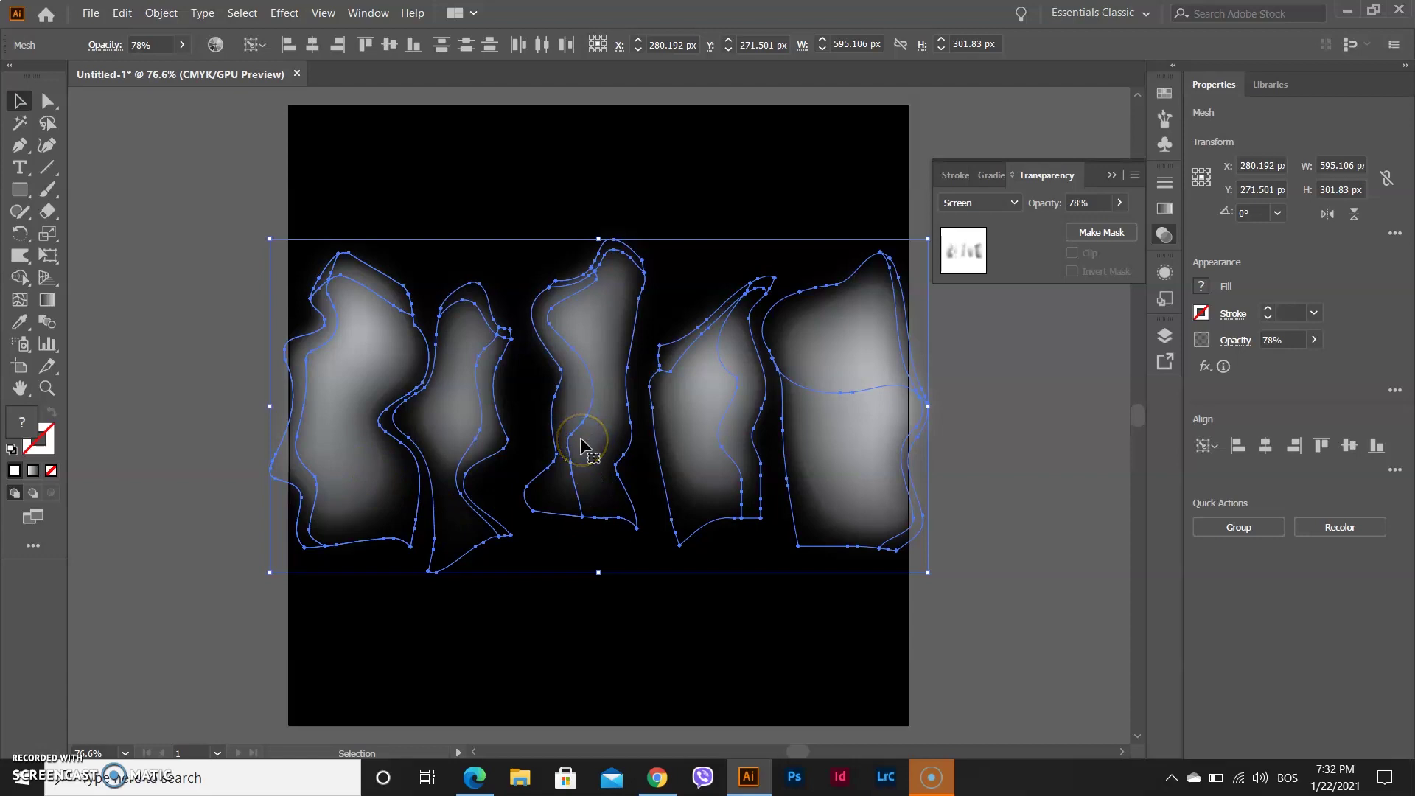
left_click(428, 221)
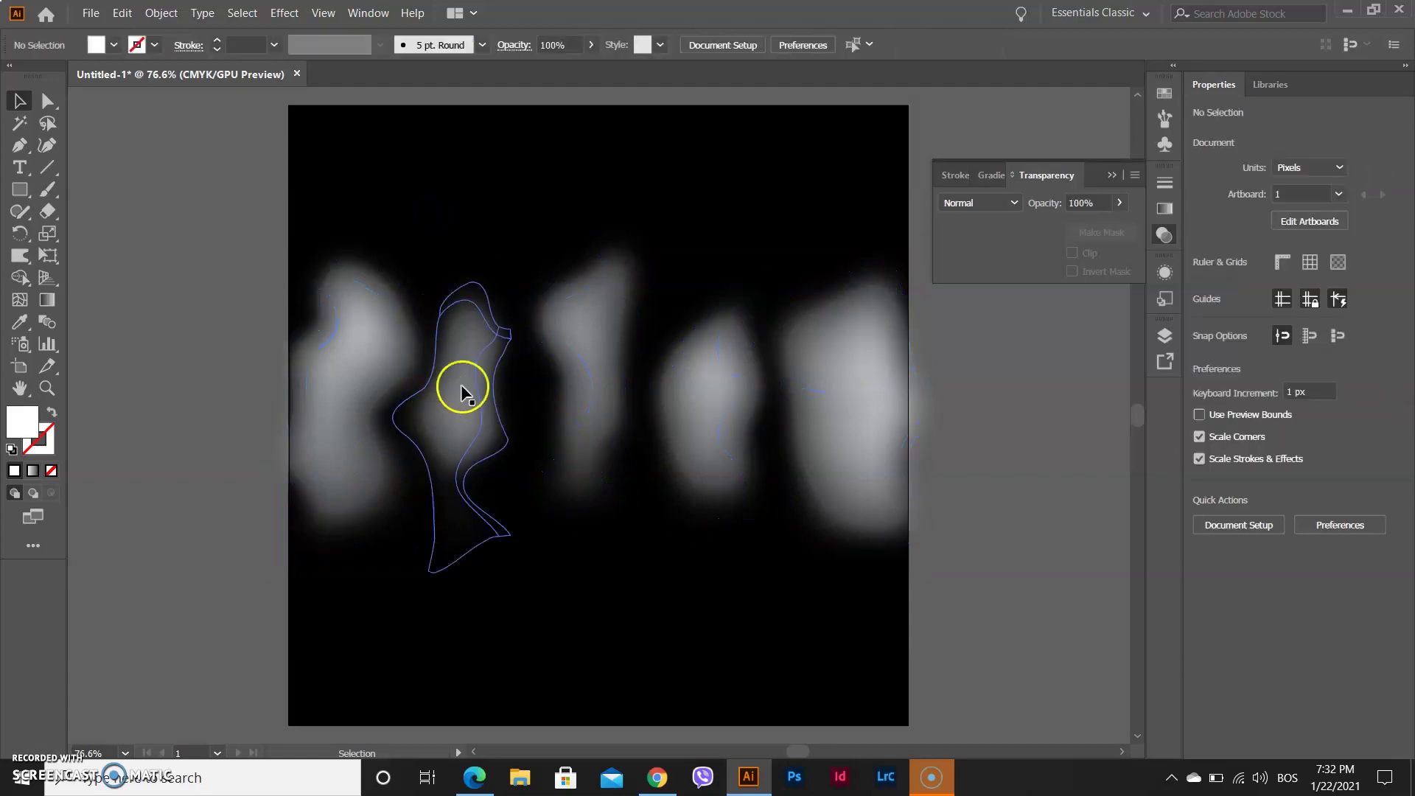
Shrink the leftmost blurred shape slightly and overlap it with the second shape near the artboard's upper left area.
left_click_drag(490, 464, 412, 286)
left_click_drag(483, 530, 439, 477)
left_click_drag(380, 402, 348, 278)
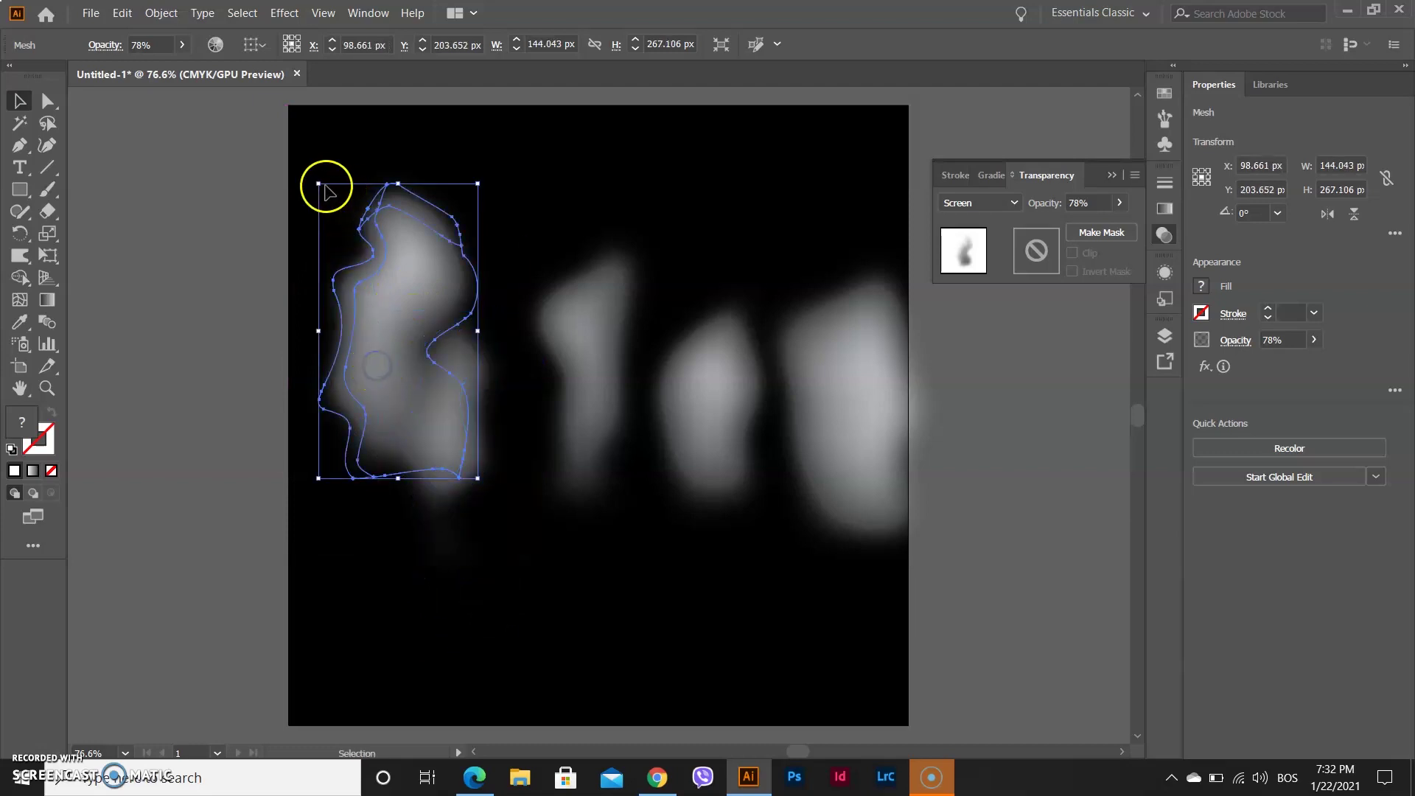
left_click_drag(317, 179, 326, 224)
left_click_drag(385, 317, 437, 408)
left_click_drag(463, 479, 431, 453)
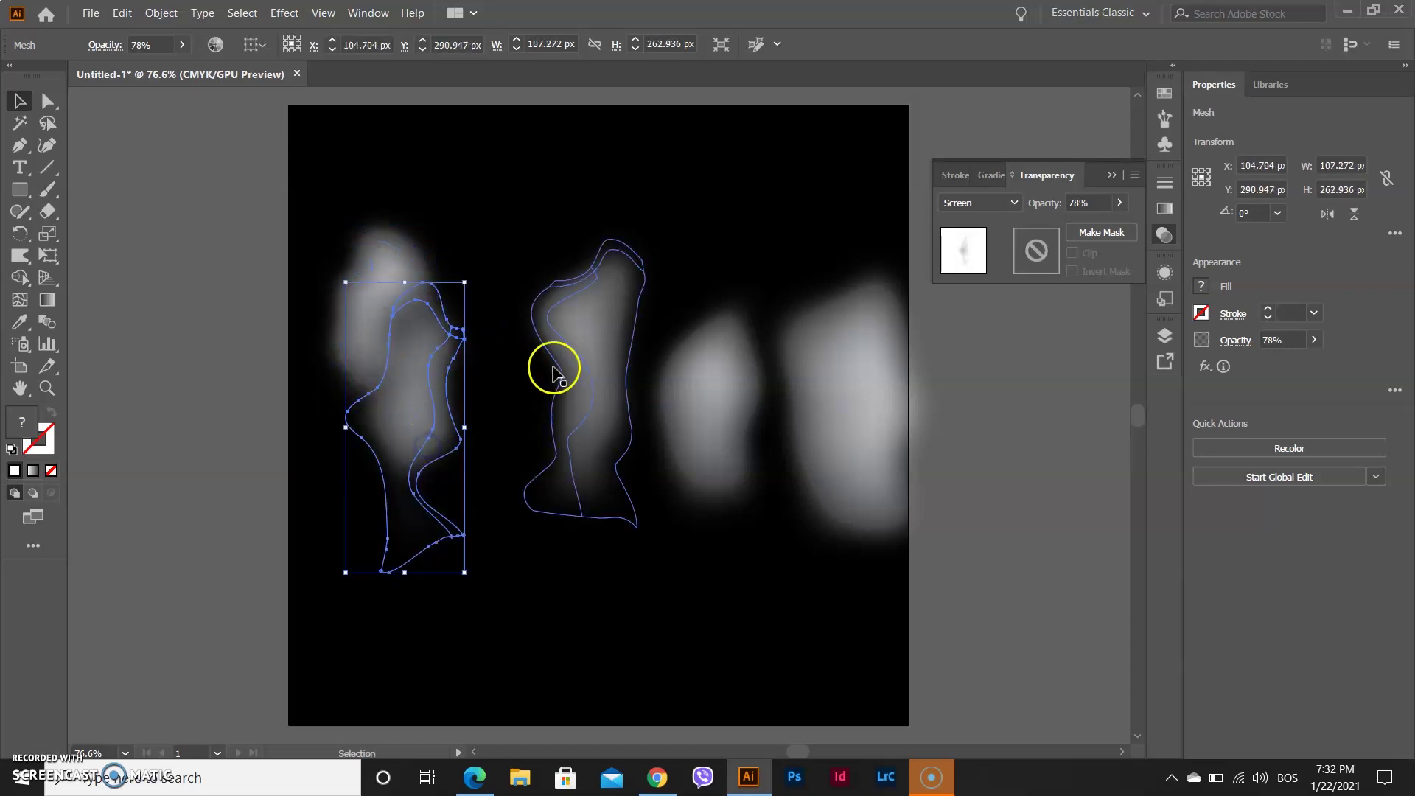
Move the middle blurred shape onto the first two and adjust its angle so it slants along their outer edge.
left_click_drag(580, 374, 435, 439)
left_click(524, 479)
left_click(427, 508)
left_click_drag(487, 598, 532, 513)
left_click_drag(447, 441, 468, 453)
Move the fourth blurred shape into the cluster, rotate it to about 156°, and place it at the lower left.
left_click_drag(679, 433, 333, 480)
left_click(580, 480)
left_click(347, 527)
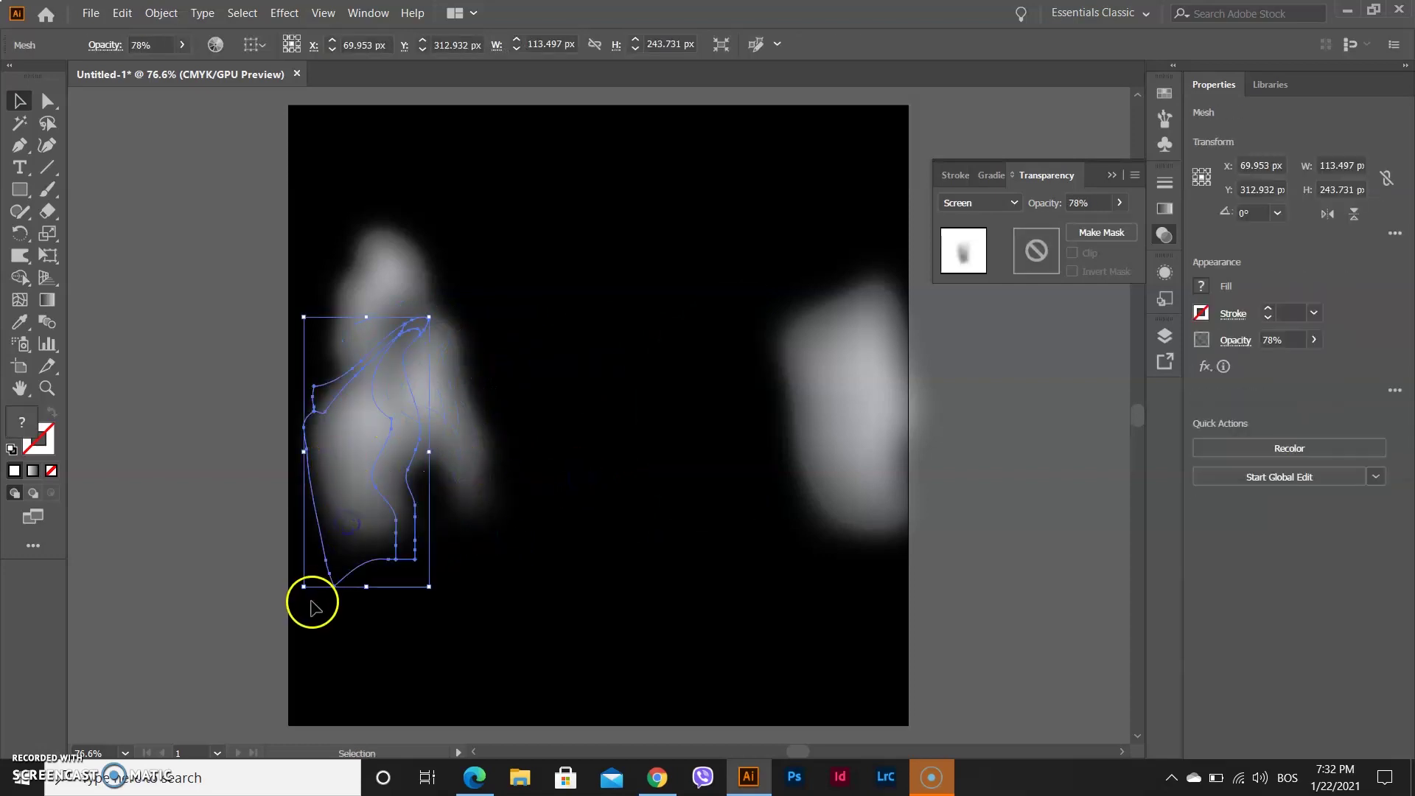
left_click_drag(301, 593, 478, 583)
left_click_drag(372, 450, 397, 435)
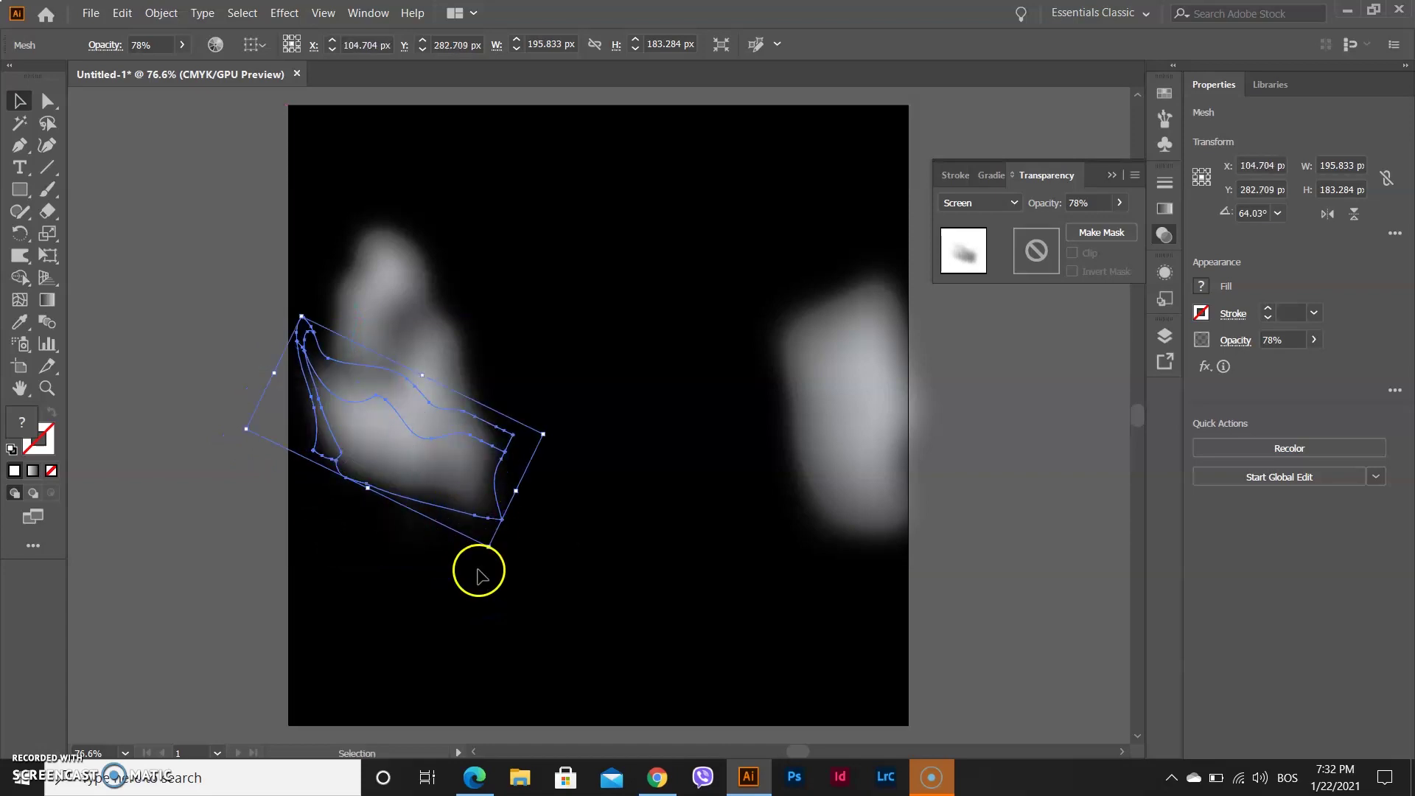
left_click_drag(487, 556, 544, 325)
left_click(532, 341)
left_click_drag(403, 447, 354, 475)
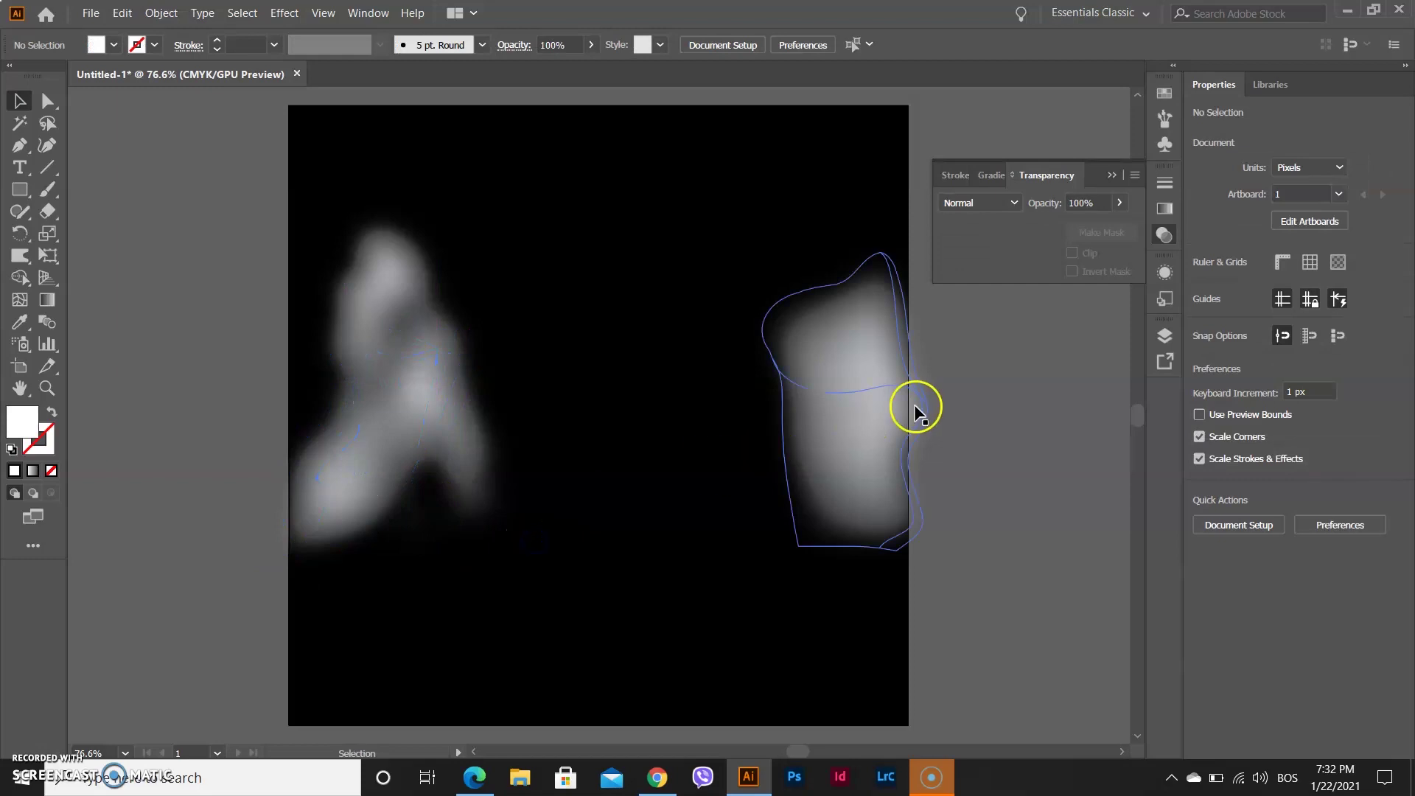
Move the rightmost blurred shape to the bottom of the cluster and scale it down.
left_click_drag(910, 404, 387, 554)
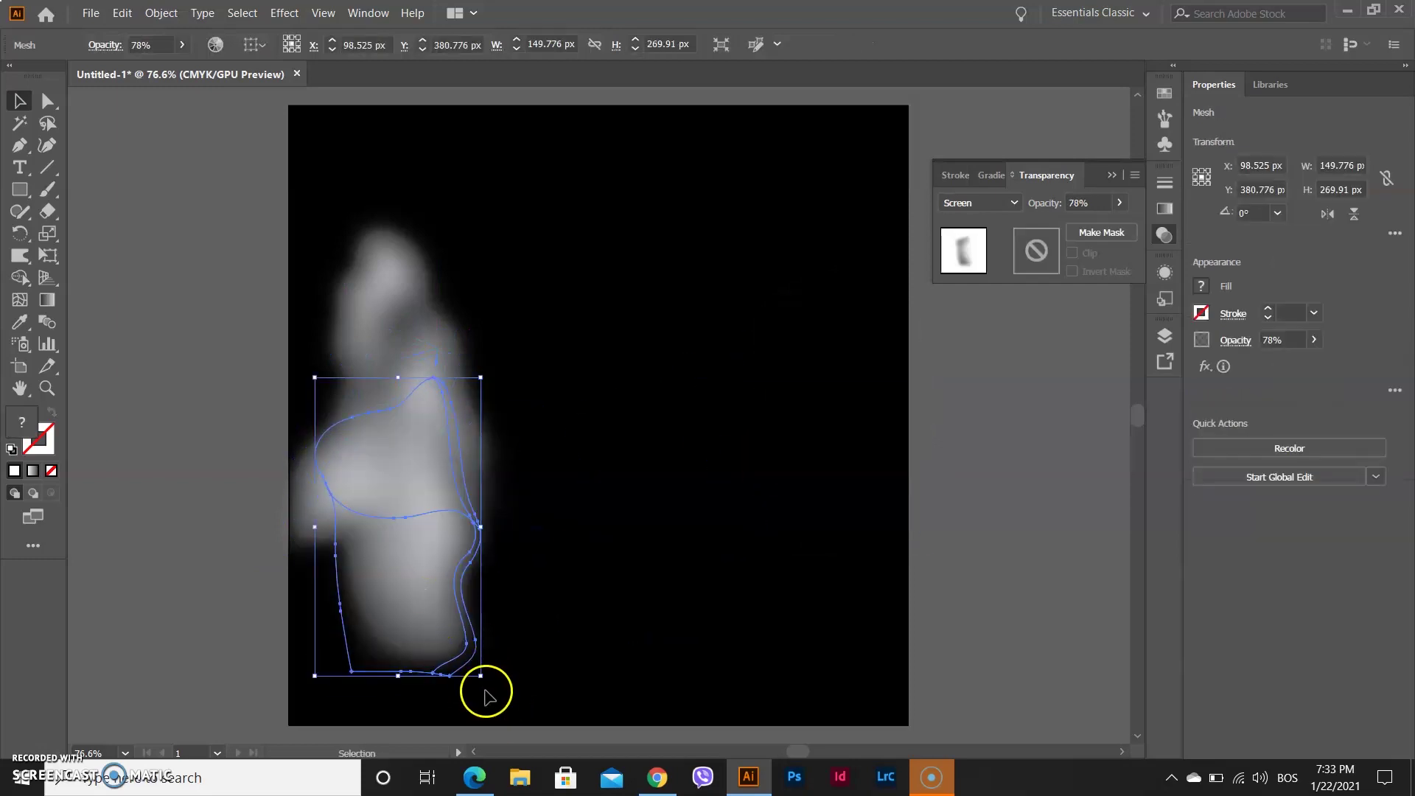
left_click_drag(479, 674, 392, 533)
left_click_drag(342, 467, 413, 507)
left_click(587, 467)
Scale down the rotated blurred shape at the cluster's lower left and shift it closer to the other shapes.
left_click(342, 489)
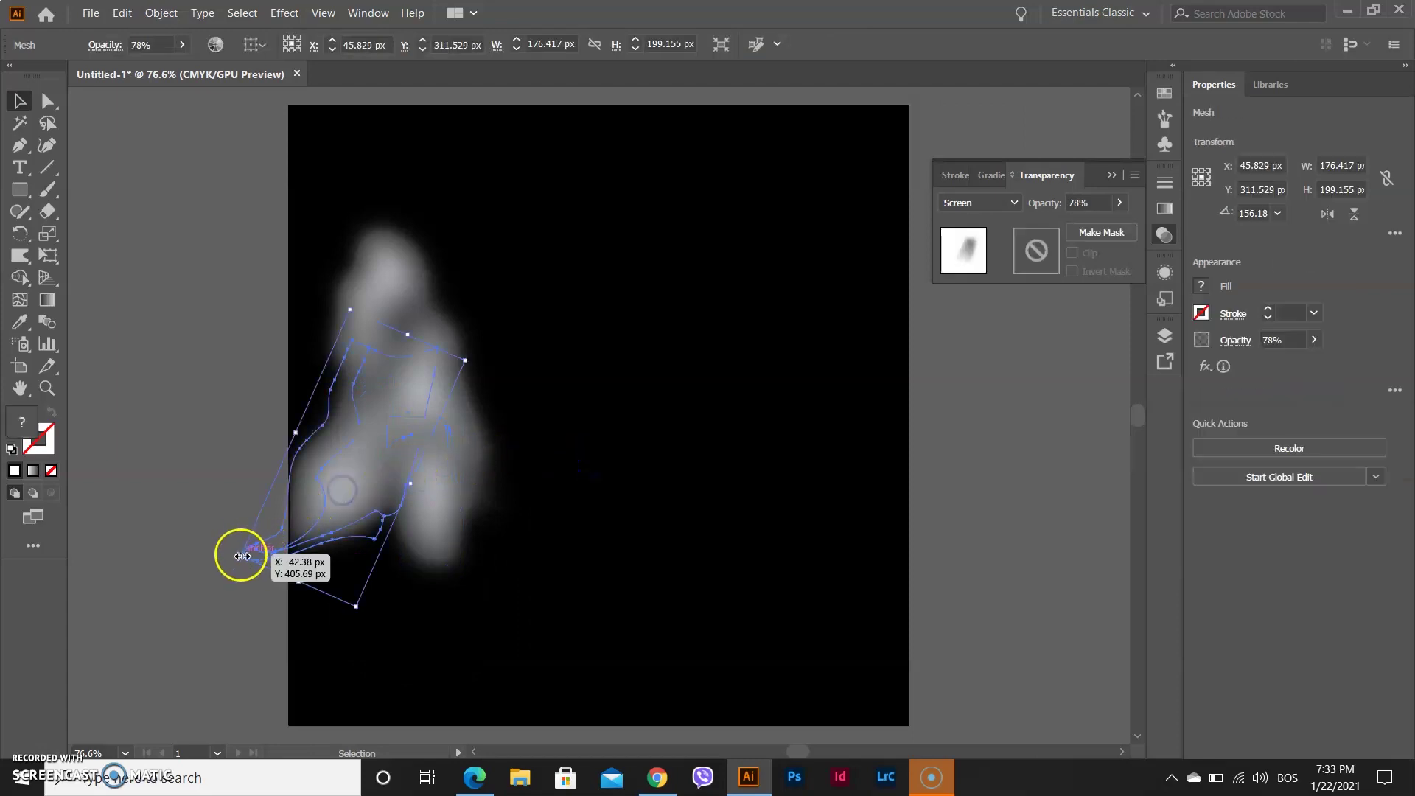
left_click_drag(243, 557, 320, 490)
left_click_drag(412, 441, 437, 458)
left_click(530, 427)
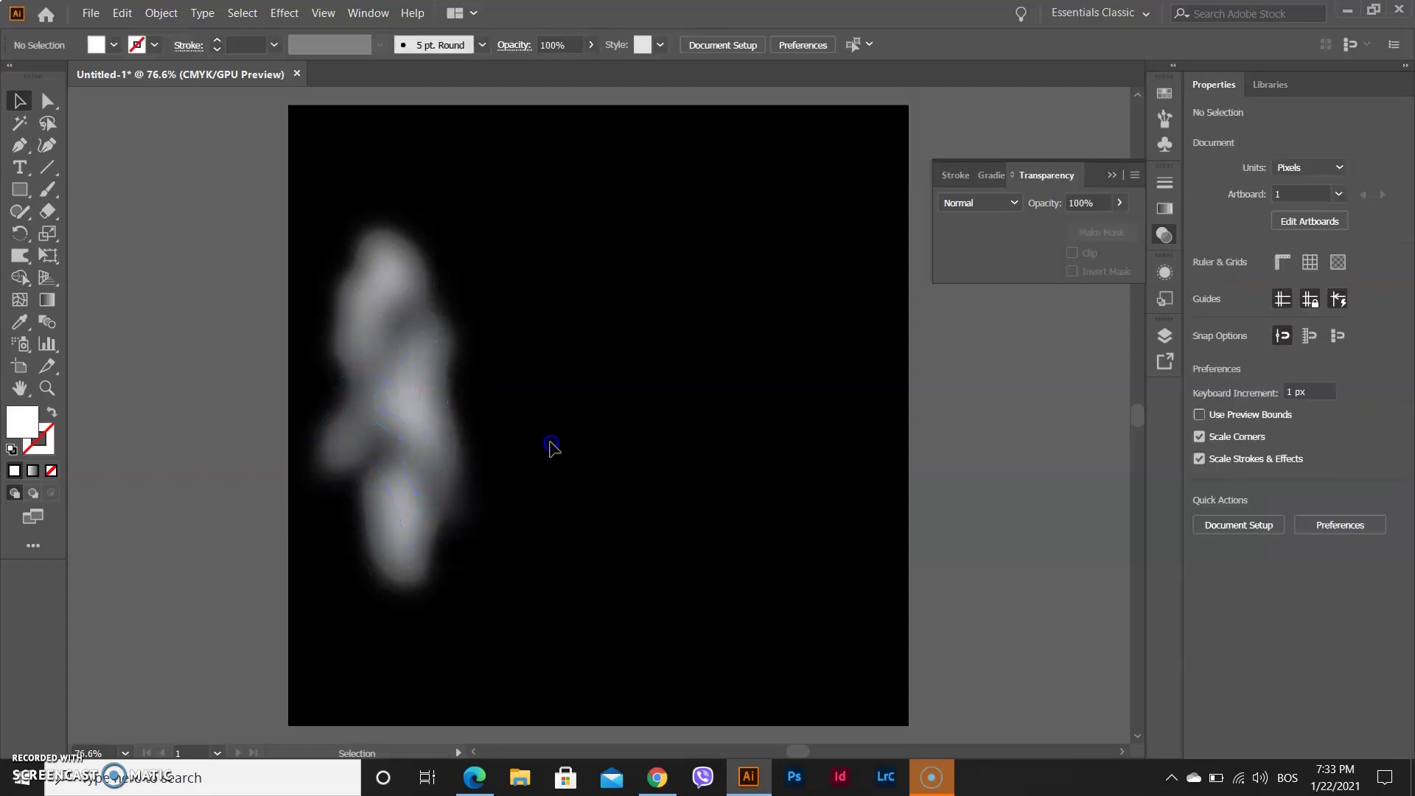
Move the whole blurred cluster toward the artboard's center and set the shapes' opacity to 61%.
left_click_drag(405, 404, 546, 401)
left_click(1115, 210)
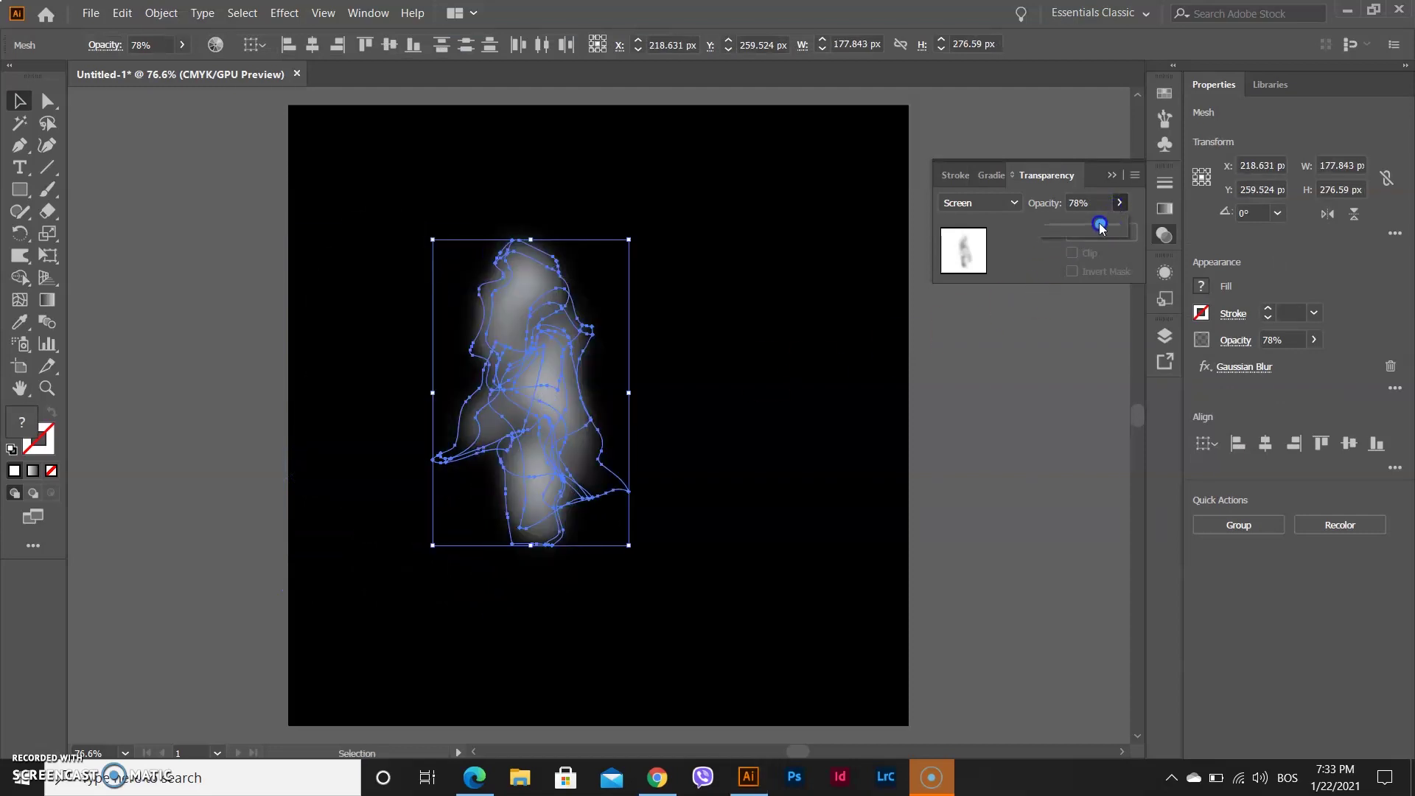
left_click(942, 344)
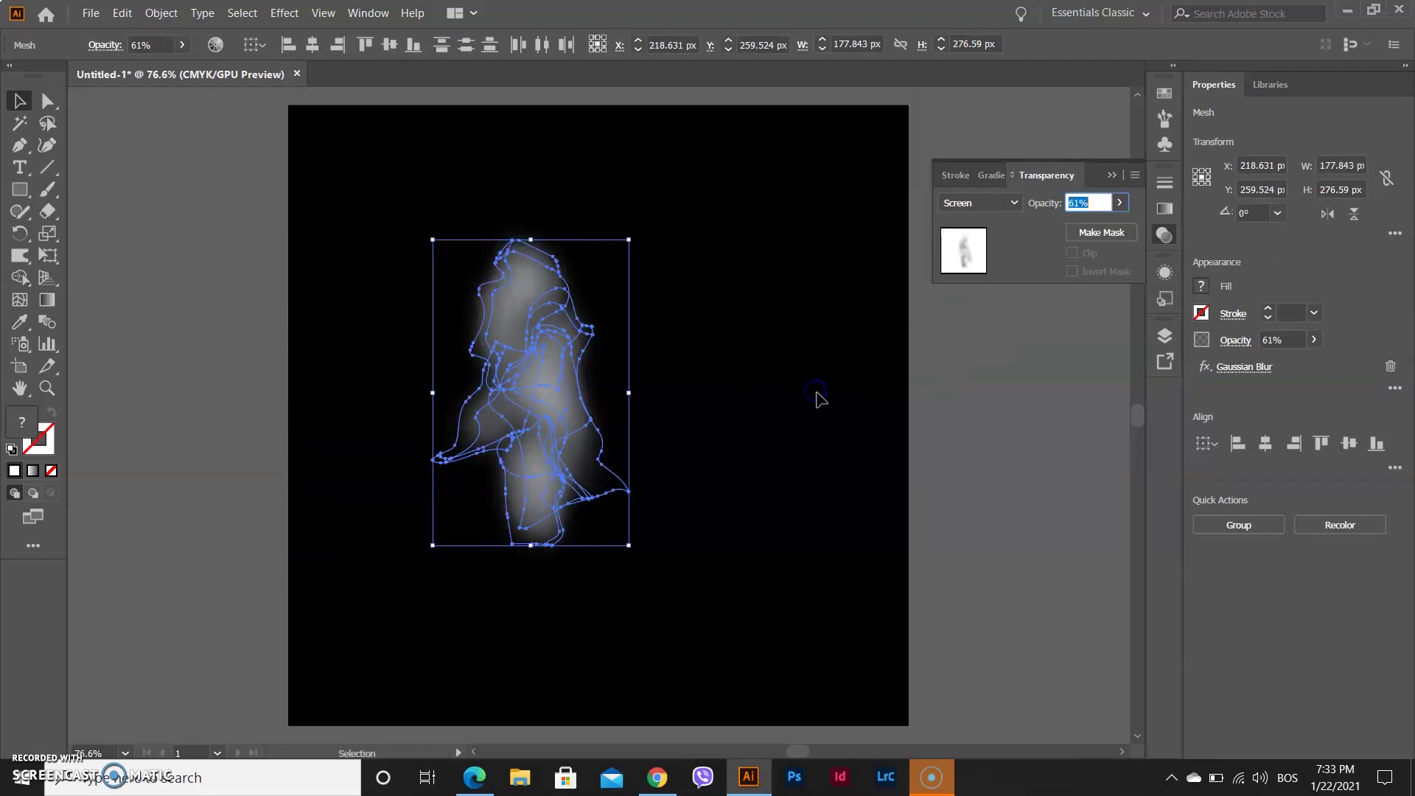
left_click(758, 373)
left_click(597, 405)
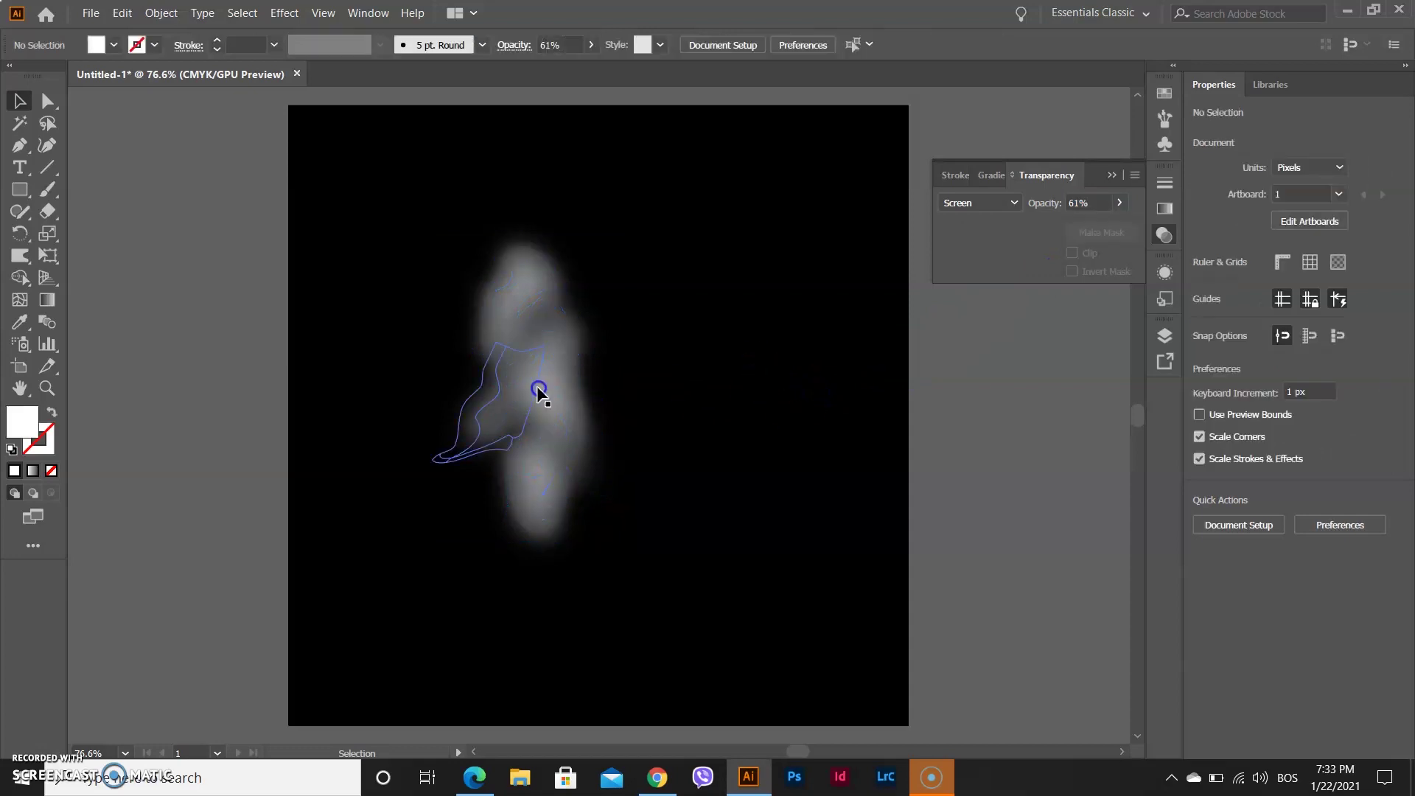
Open the existing file "zadnje pozad" from the environment folder on the Desktop.
left_click(452, 264)
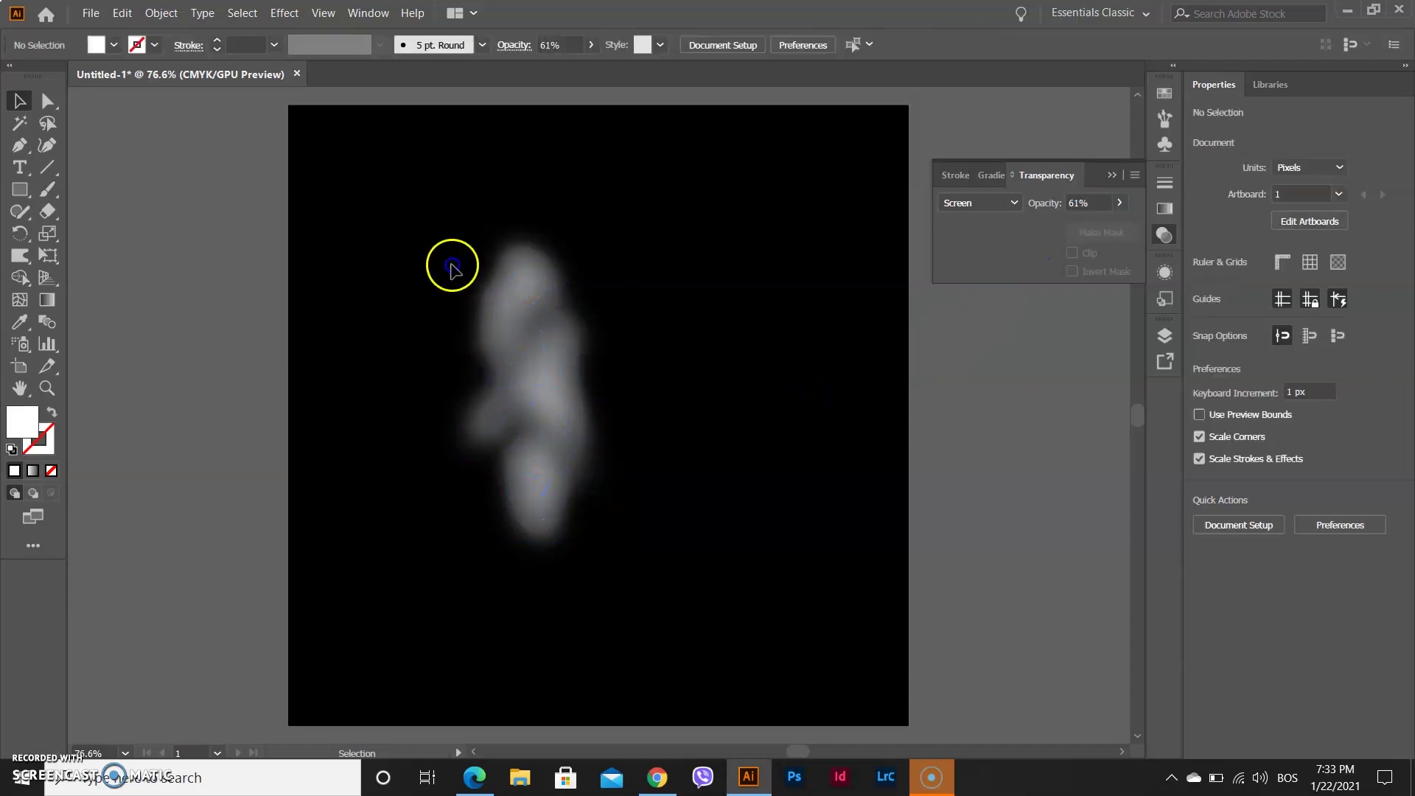
left_click(86, 13)
left_click(132, 69)
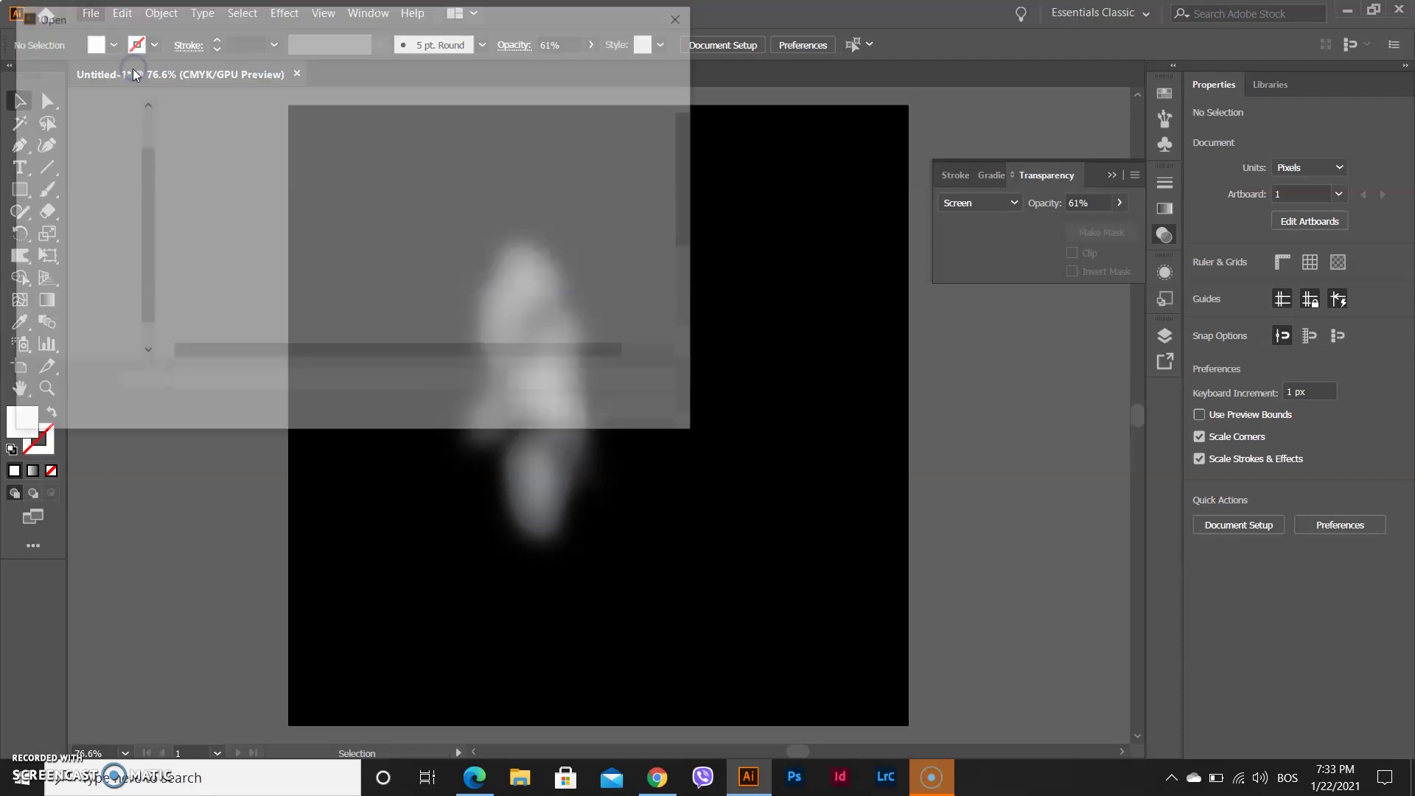
scroll(325, 299, "down", 3)
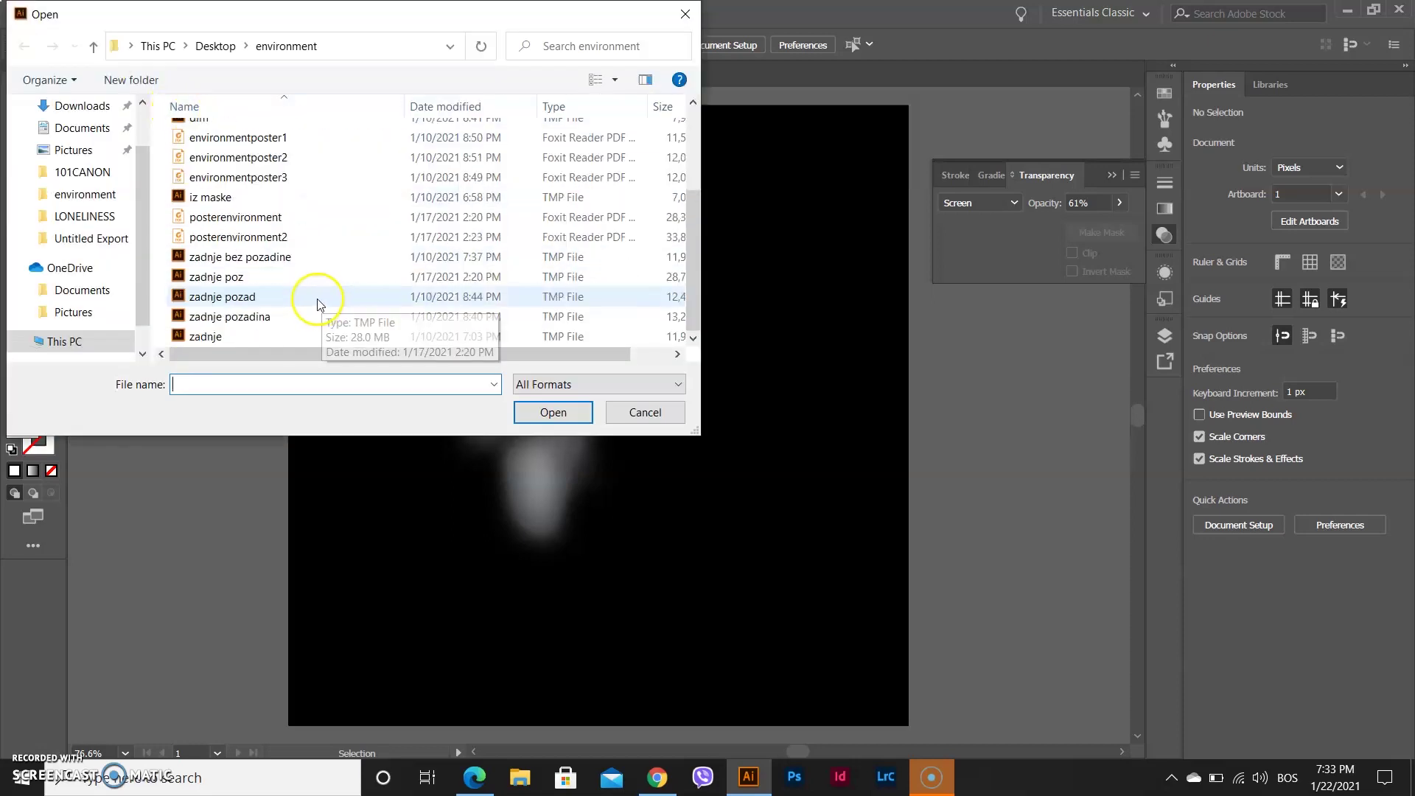
left_click(271, 299)
left_click(553, 412)
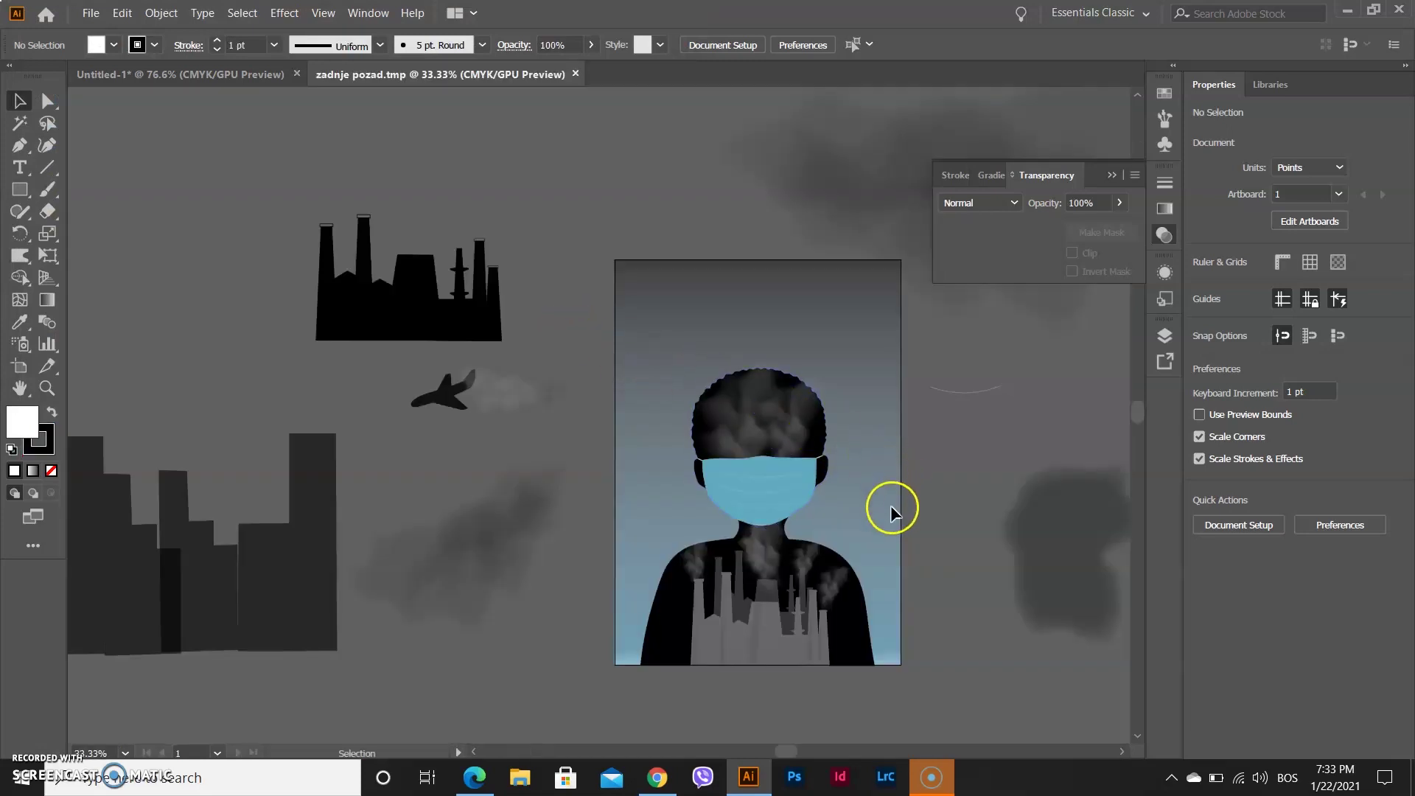
Examine how the smoke shapes are used in the masked figure's hair, above the factory chimneys and around the poster.
scroll(887, 489, "up", 1)
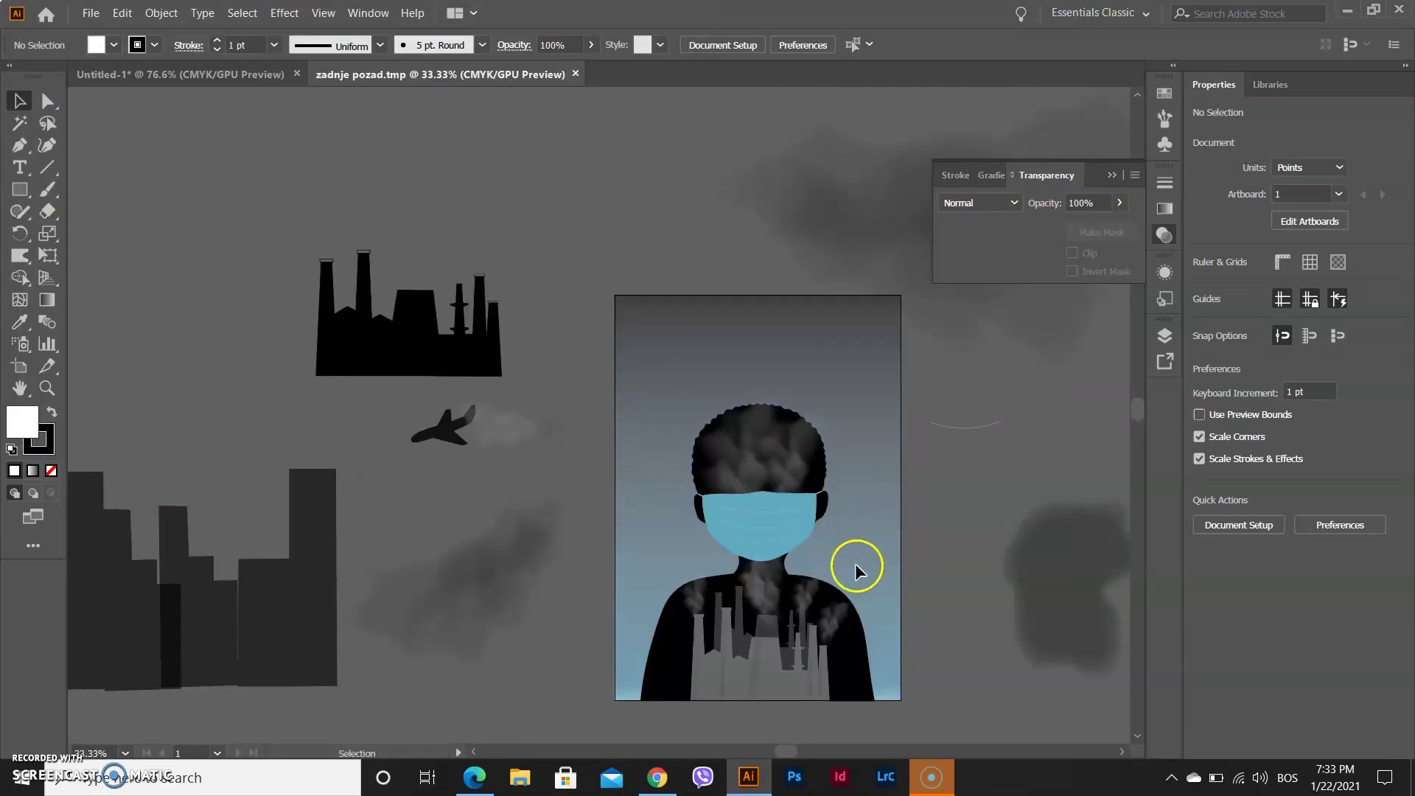
scroll(855, 563, "left", 1)
scroll(855, 563, "right", 2)
scroll(857, 571, "right", 1)
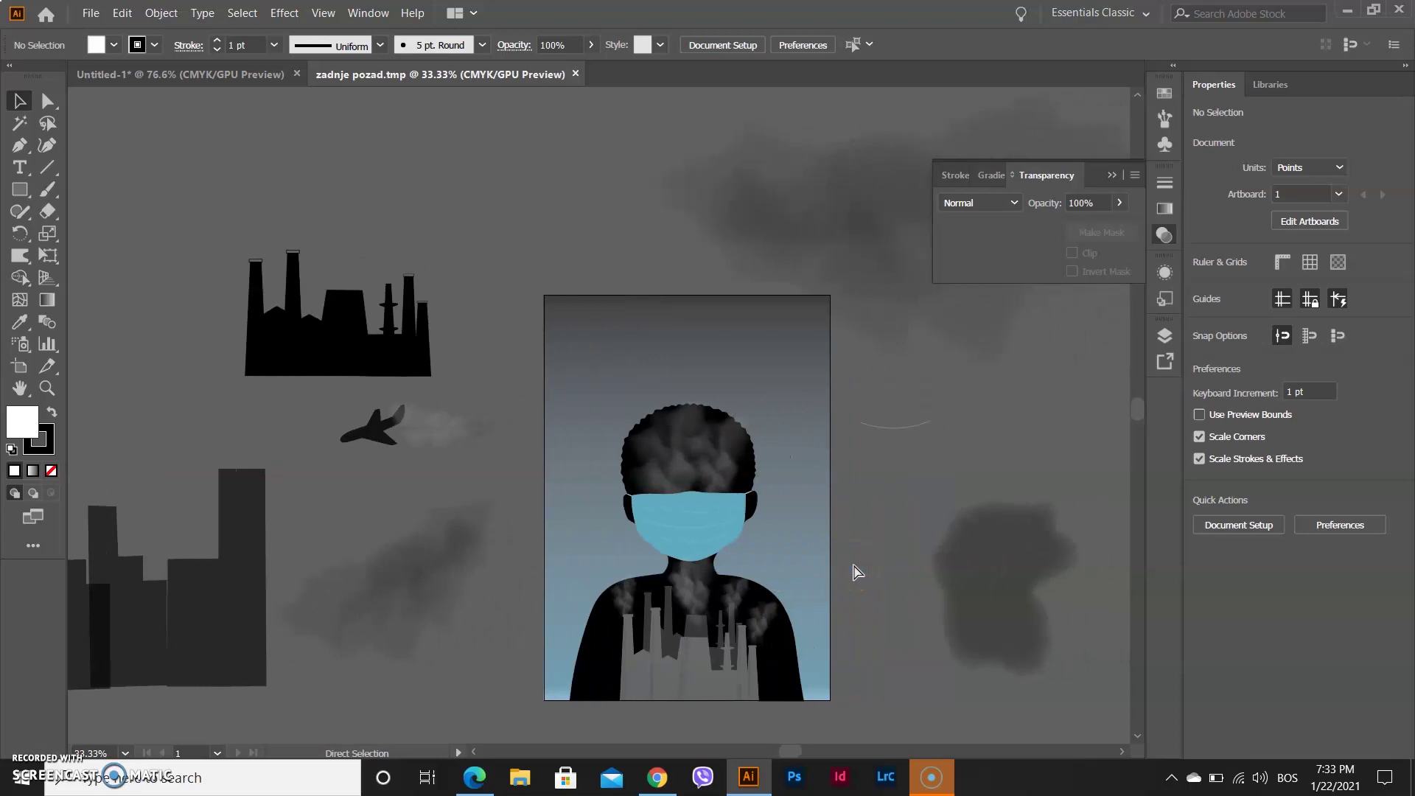
scroll(812, 569, "up", 2)
scroll(568, 433, "down", 2)
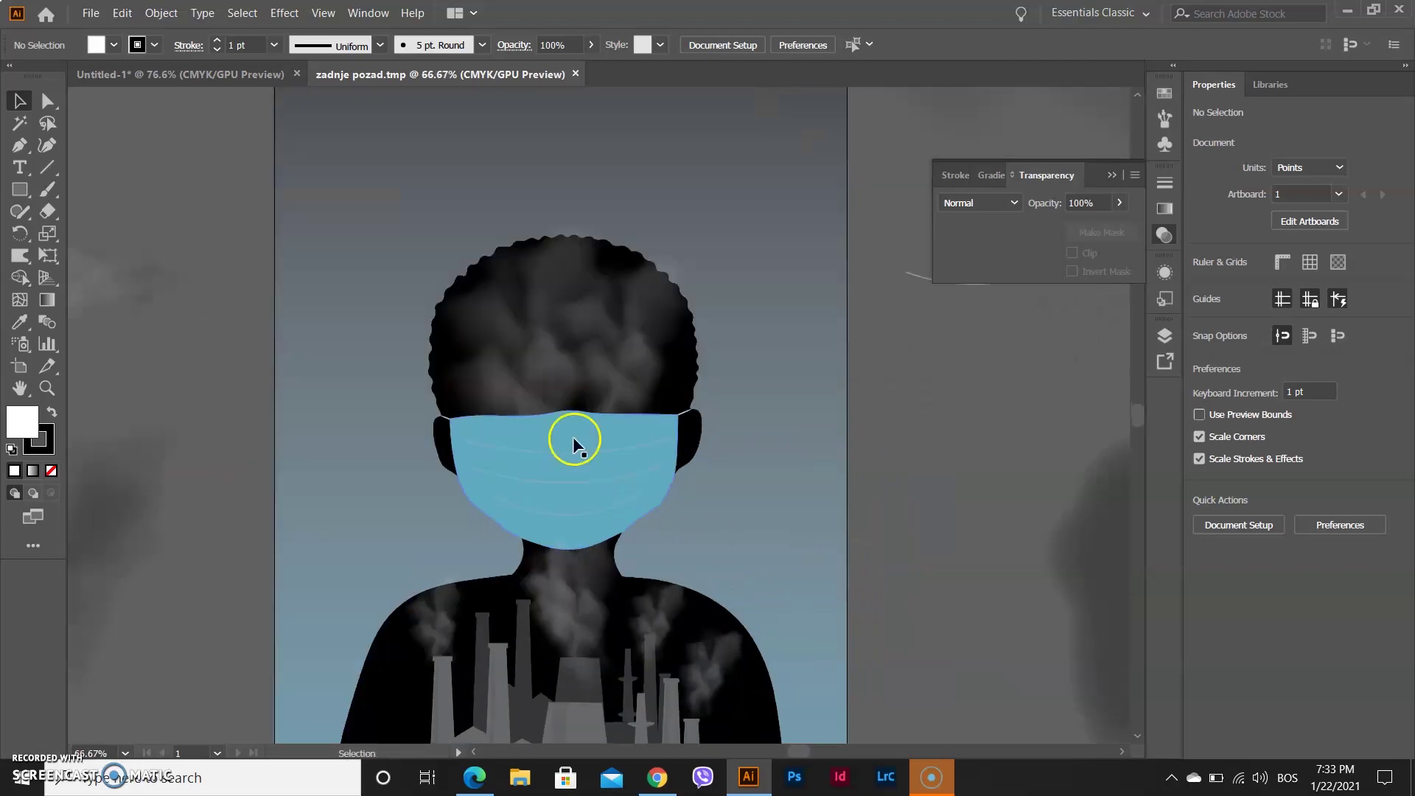
scroll(558, 417, "down", 1)
scroll(558, 418, "down", 2)
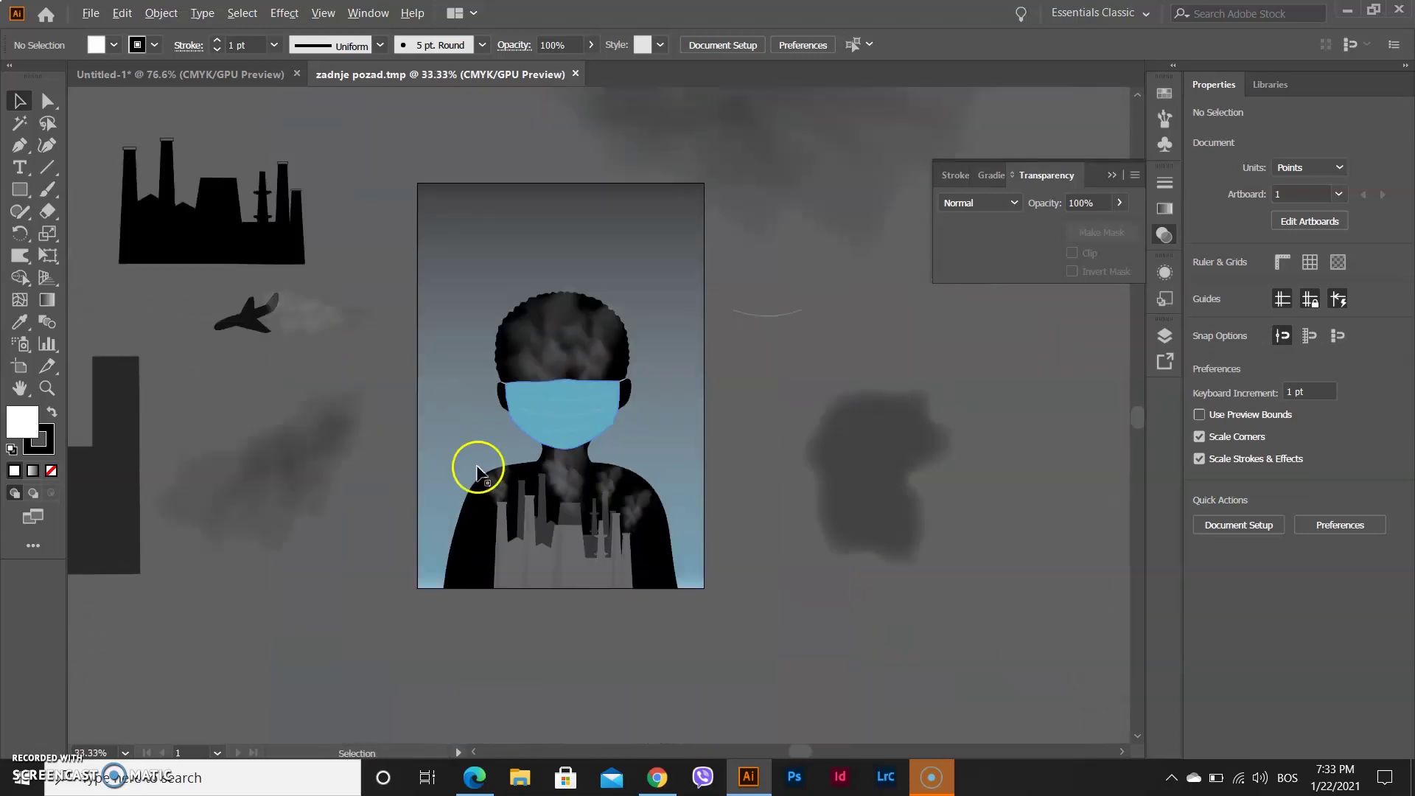
Move the grey smoke group beside the poster straight down, below the airplane, and keep it selected.
left_click_drag(304, 462, 320, 544)
left_click(335, 587)
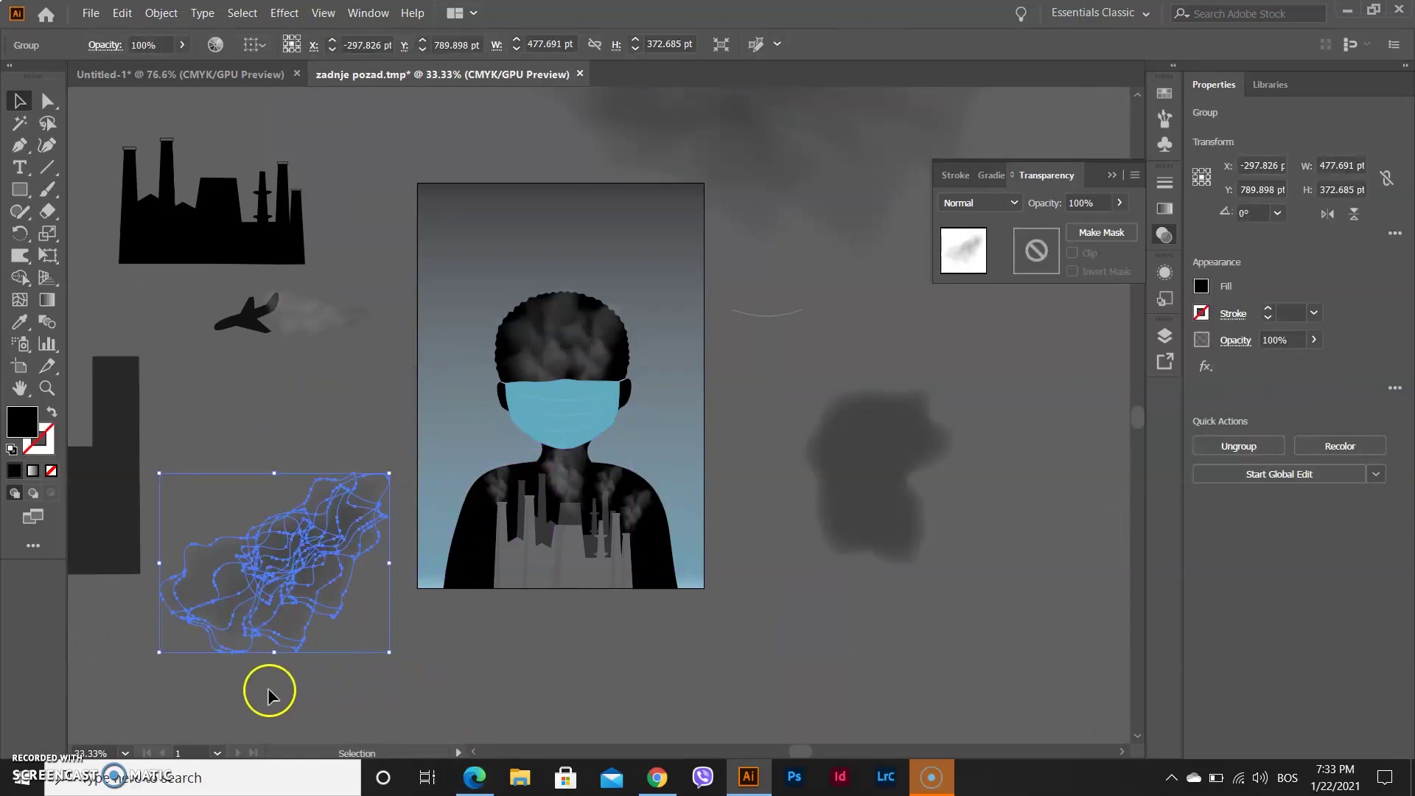